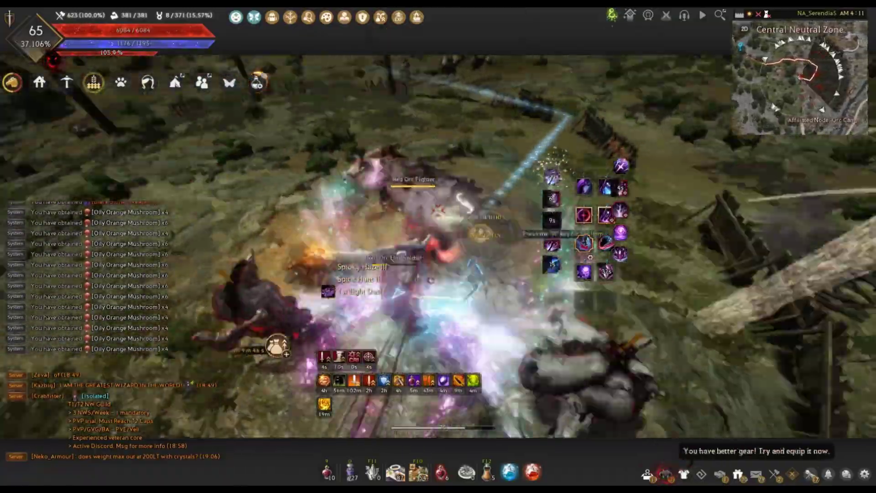
# Step: Fight through the Red Orc packs around the Orc Camp with movement and area attack skills, collecting their loot
pyautogui.hotkey('shift', 'd')
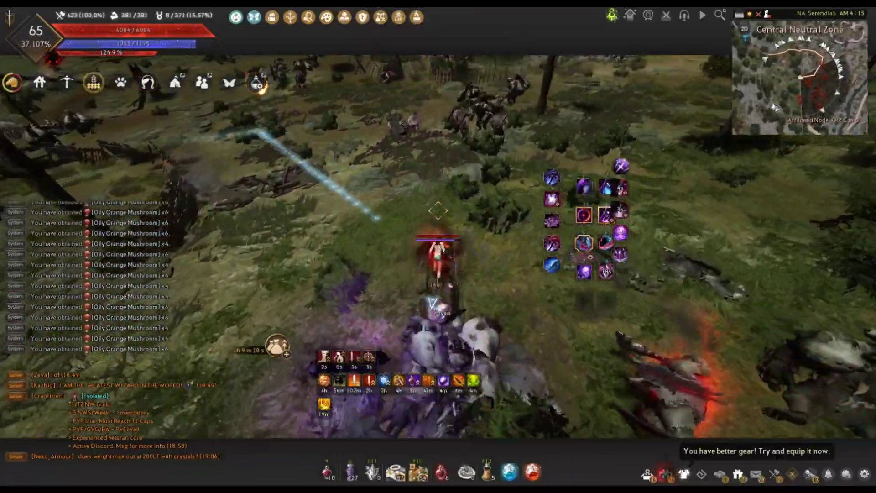
pyautogui.hotkey('shift', 'w')
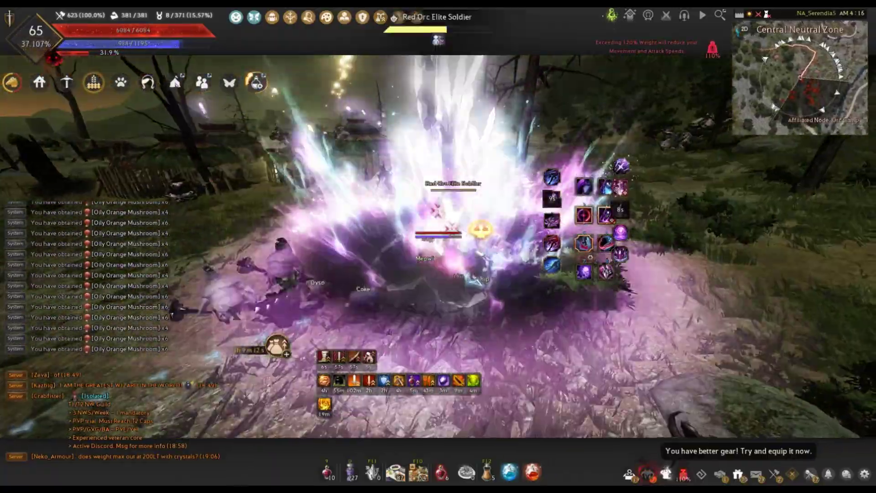
pyautogui.press('f')
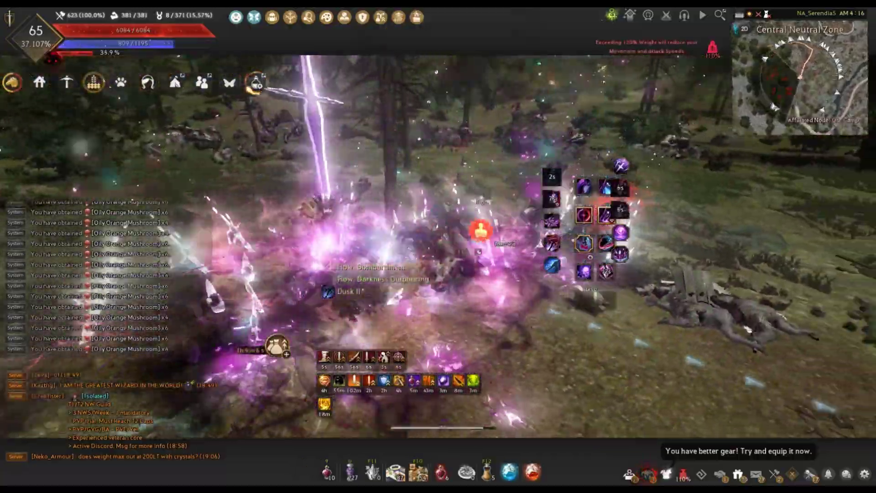
pyautogui.hotkey('shift', 'q')
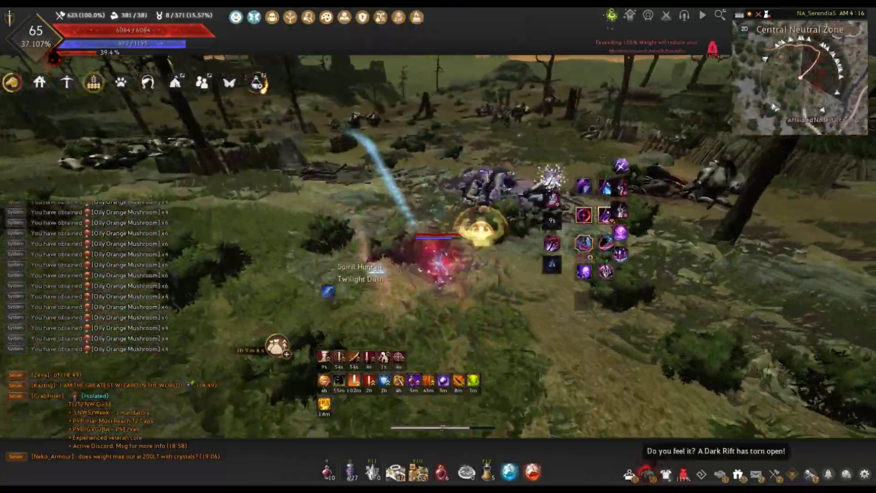
pyautogui.hotkey('shift', 'space')
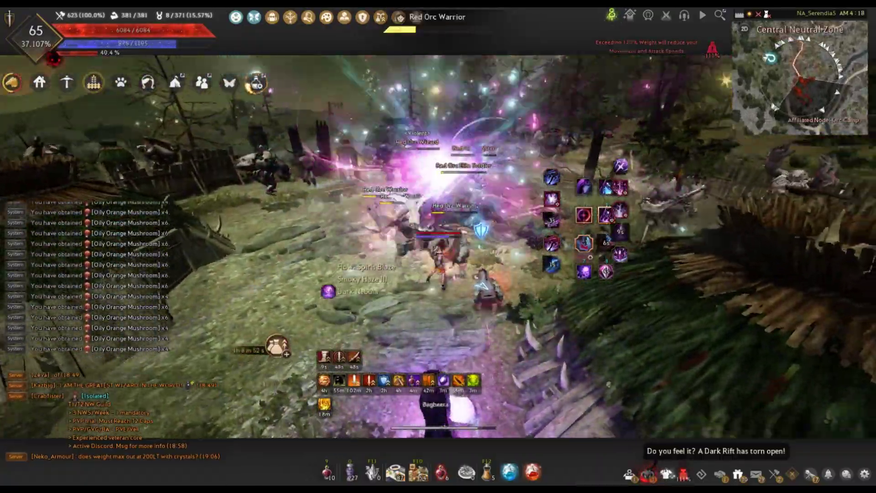
pyautogui.press('q')
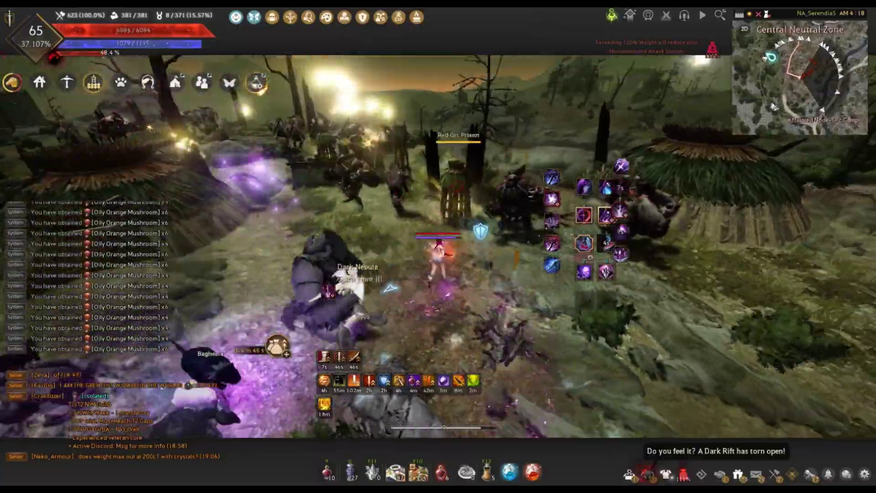
pyautogui.press('f')
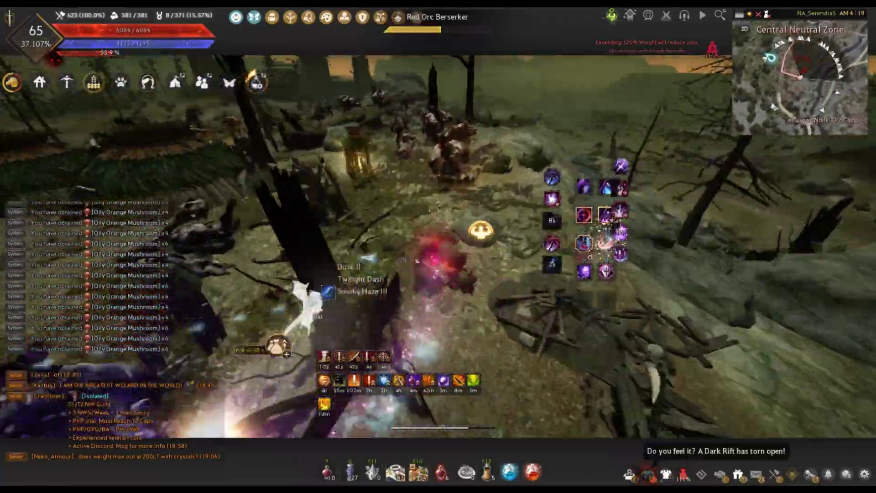
pyautogui.hotkey('shift', 'space')
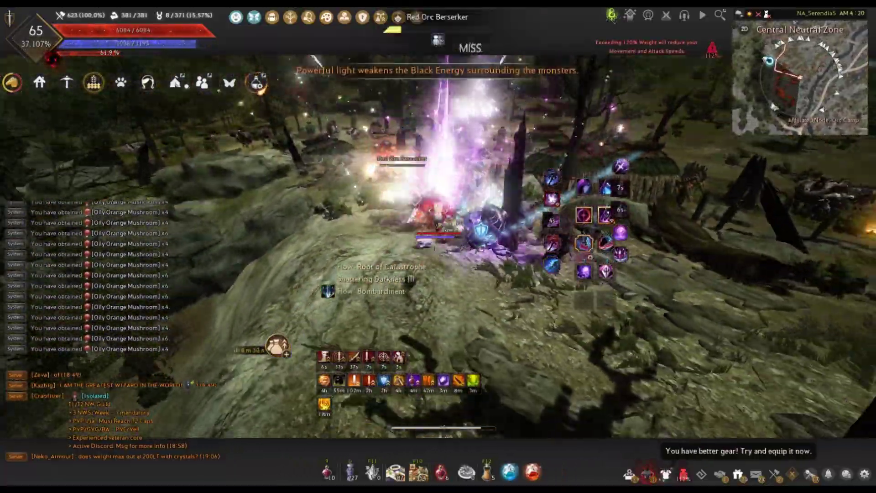
pyautogui.hotkey('shift', 'q')
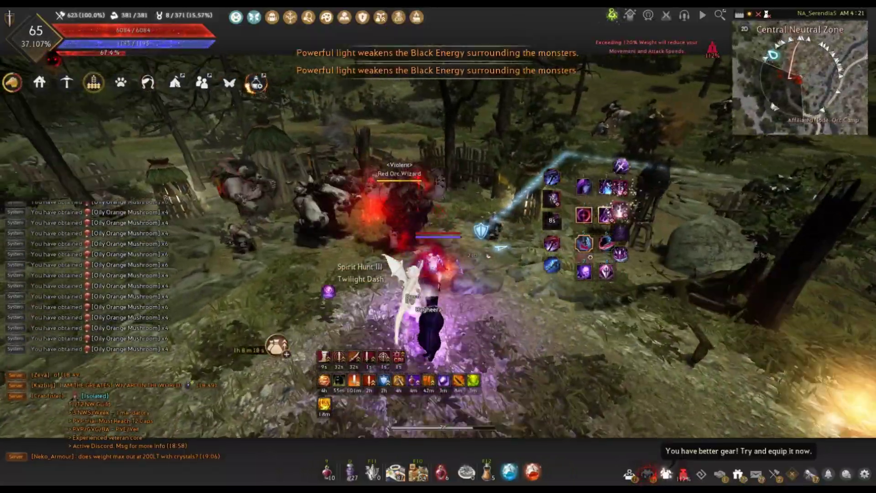
pyautogui.keyDown('shift'); pyautogui.click(438, 246); pyautogui.keyUp('shift')
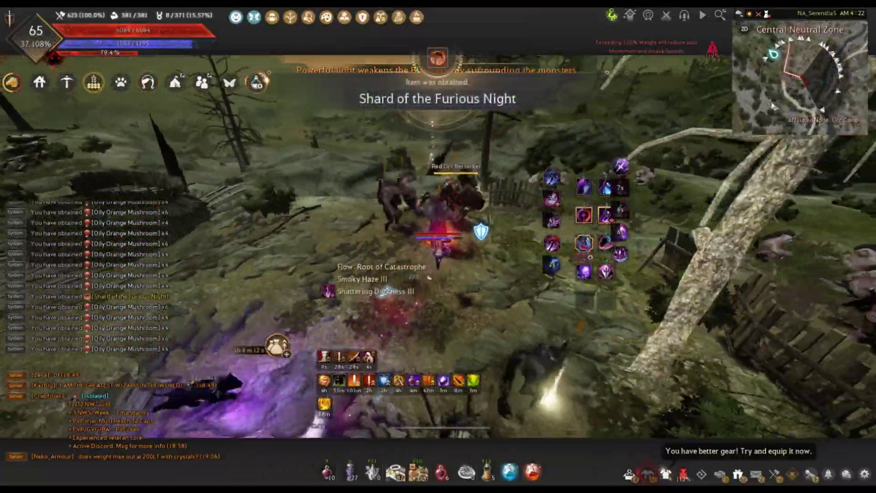
pyautogui.hotkey('shift', 'a')
pyautogui.hotkey('shift', 'space')
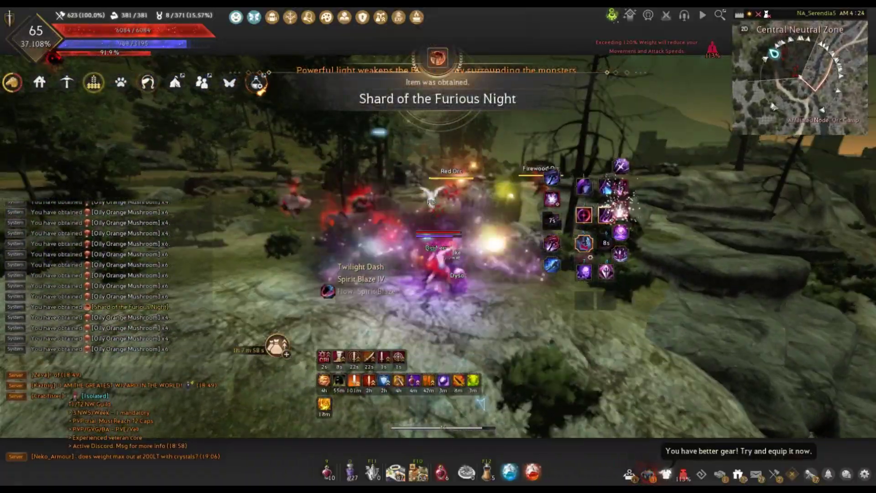
pyautogui.hotkey('shift', 'x')
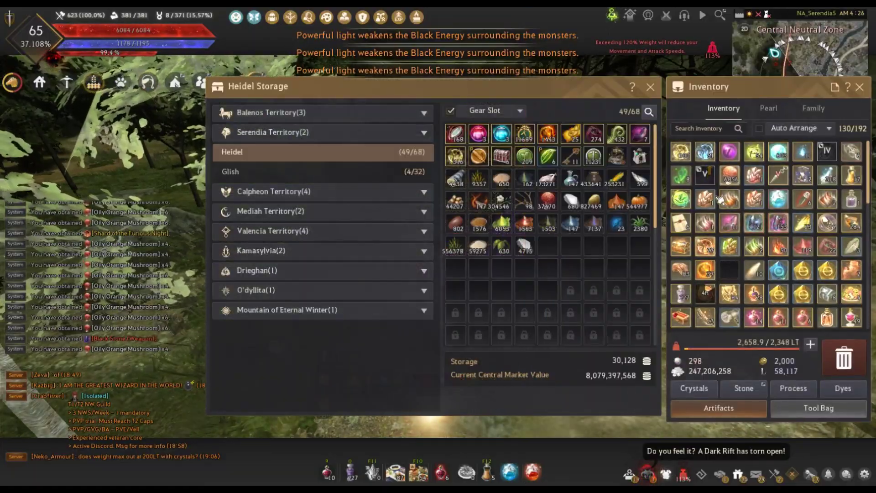
# Step: Leave the Heidel storage and keep fighting the Red Orcs with the Equipment and My Stats windows displayed
pyautogui.press('Return')
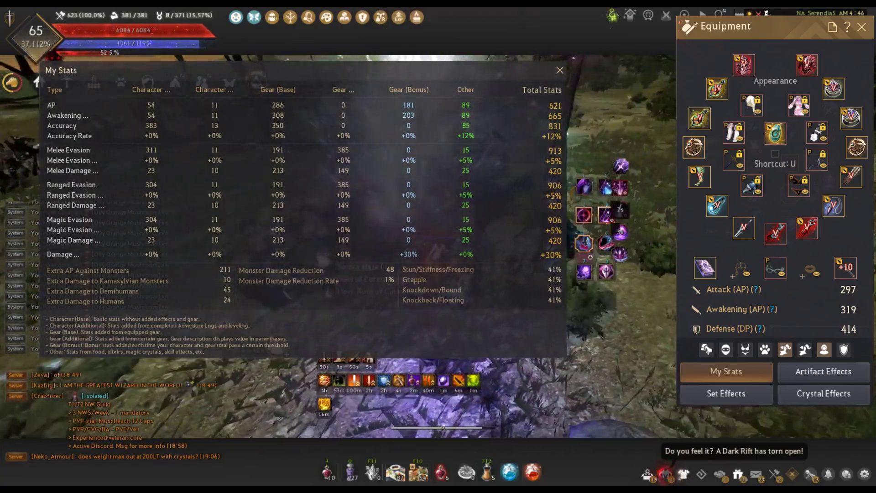
pyautogui.press('6')
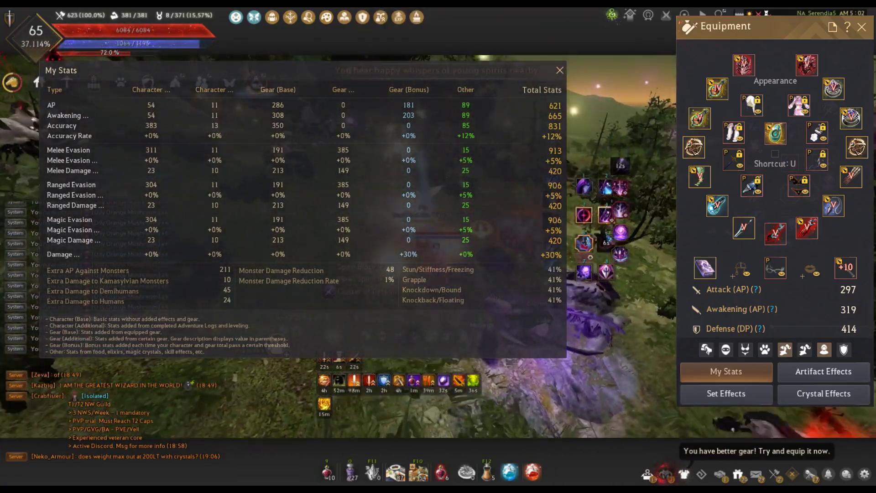
pyautogui.press('2')
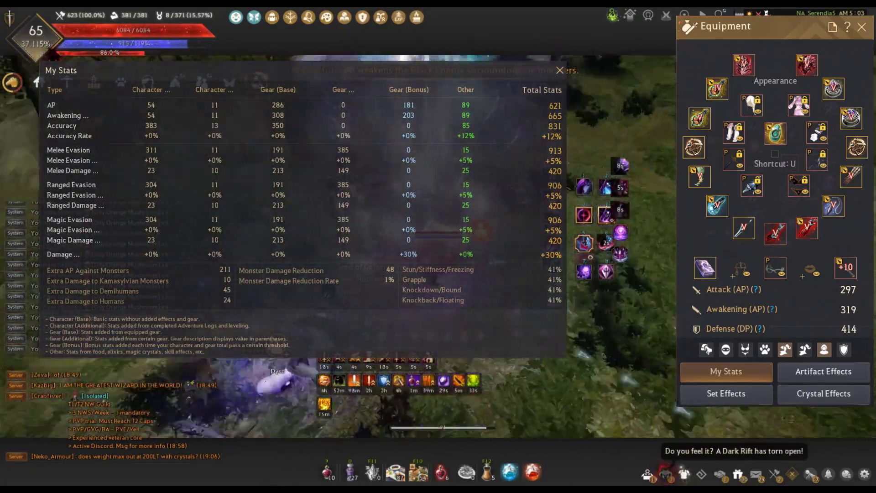
pyautogui.press('6')
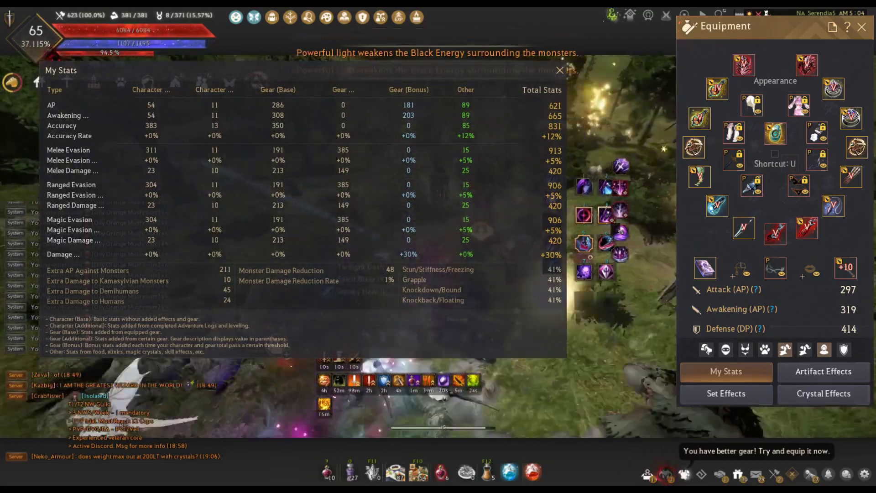
pyautogui.press('2')
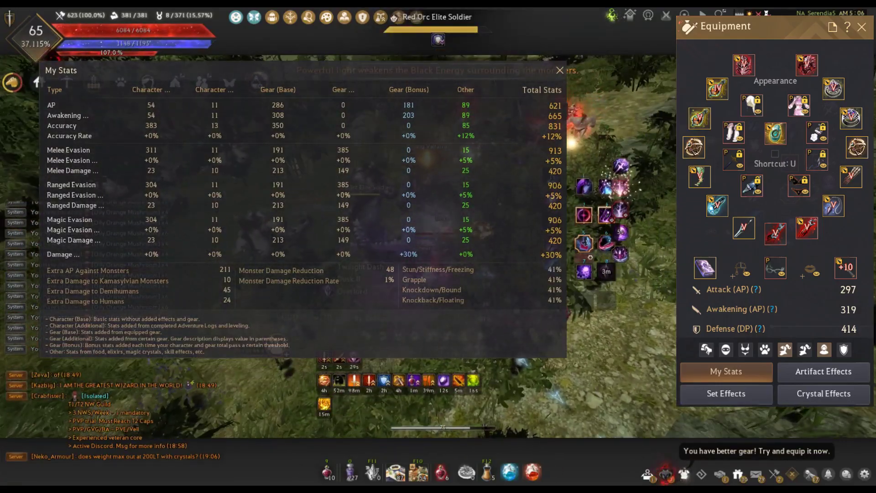
pyautogui.press('2')
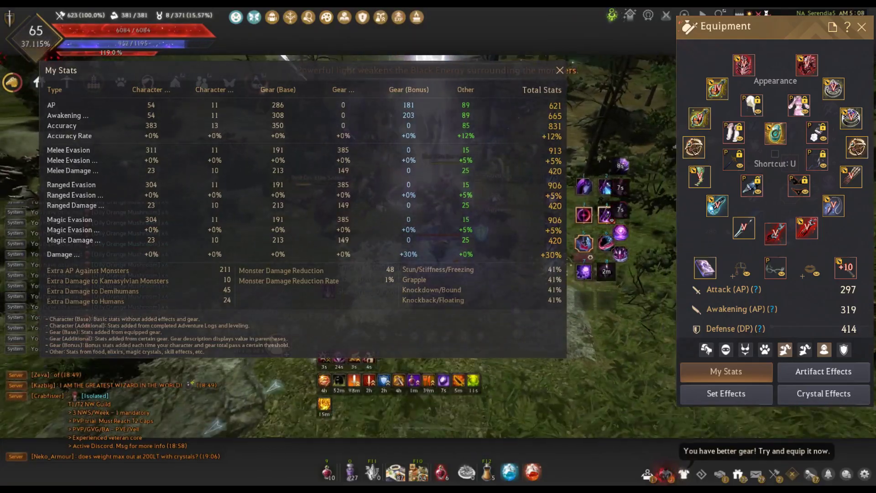
pyautogui.hotkey('shift', 'w')
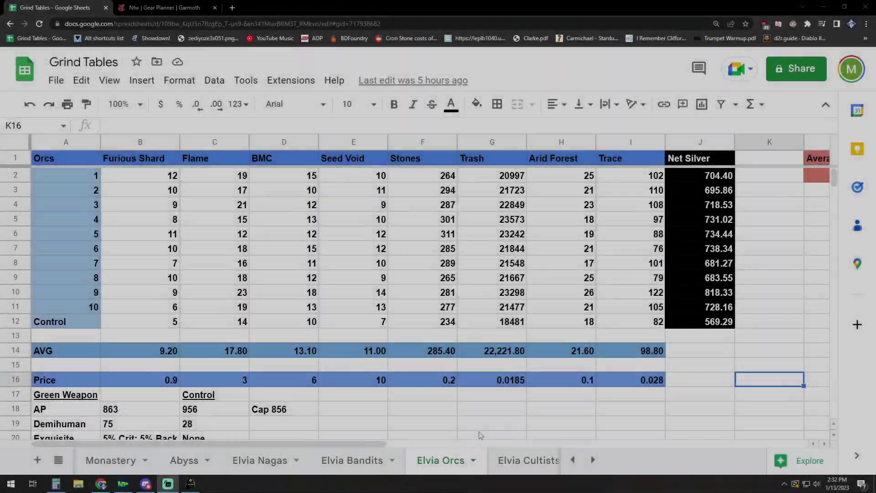
# Step: In the Grind Tables spreadsheet's Elvia Orcs sheet, examine the control run's net silver and the overall average
pyautogui.click(472, 429)
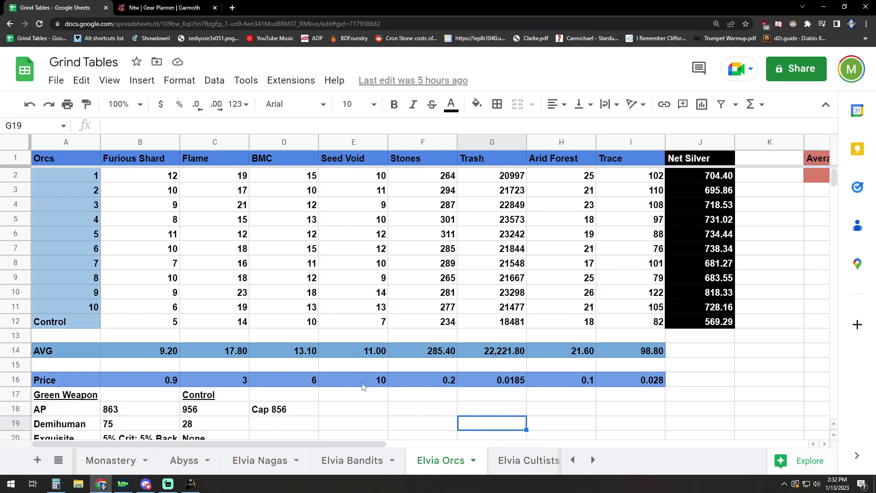
pyautogui.click(355, 407)
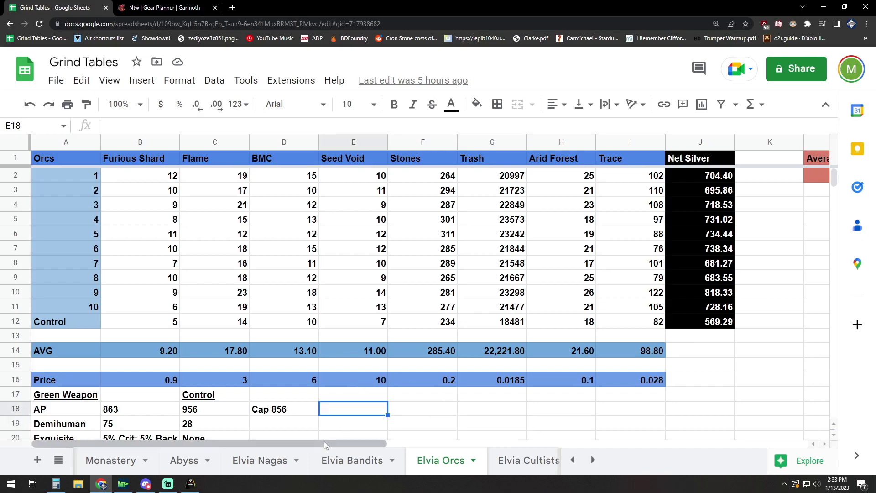
pyautogui.moveTo(324, 442); pyautogui.dragTo(376, 442)
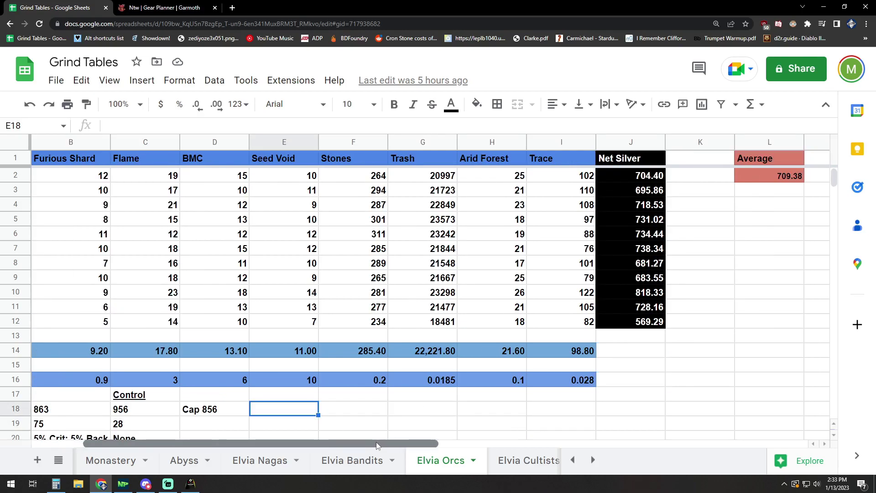
pyautogui.click(653, 324)
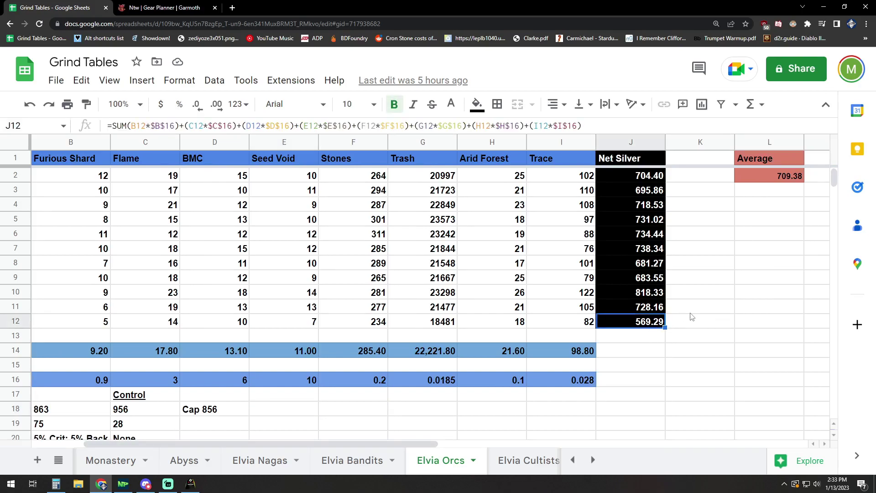
pyautogui.click(783, 179)
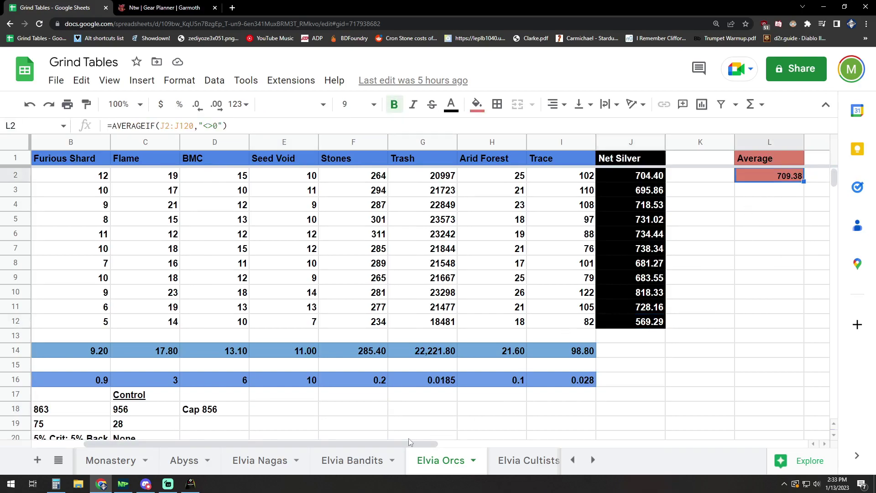
pyautogui.moveTo(411, 441); pyautogui.dragTo(315, 440)
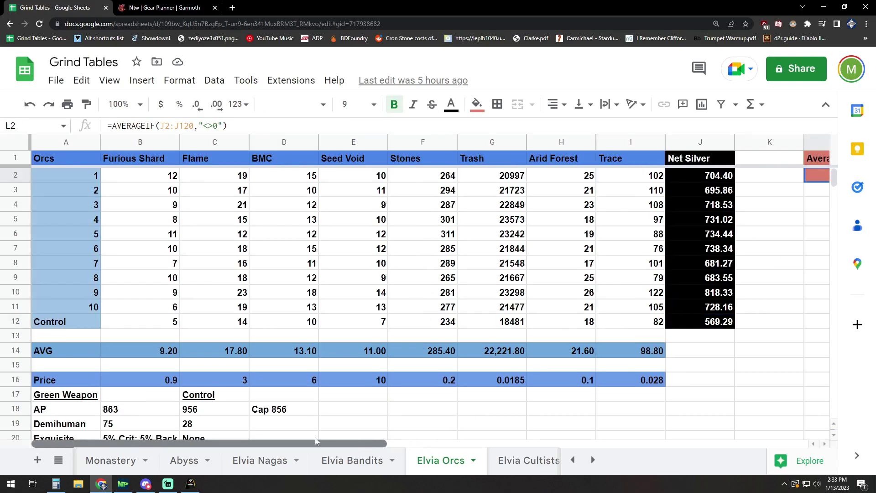
# Step: Compare the net silver of Orcs runs 9 and 7 with the control run
pyautogui.click(699, 395)
pyautogui.click(722, 294)
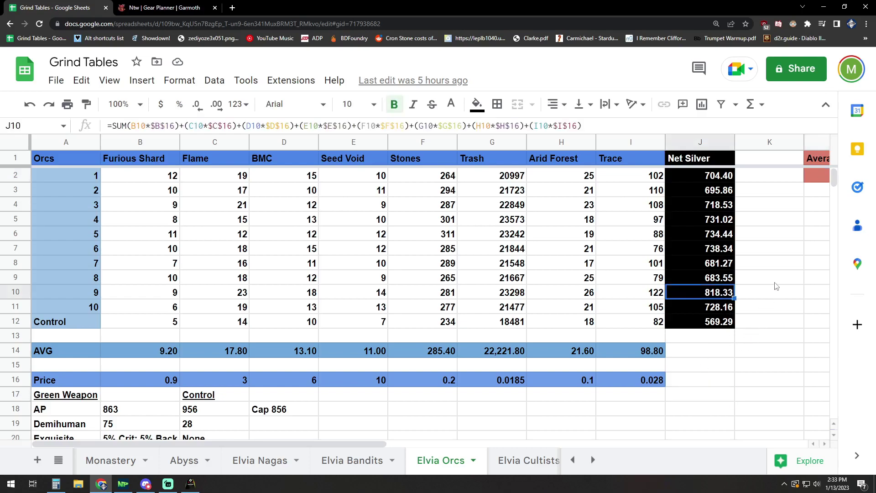
pyautogui.click(716, 266)
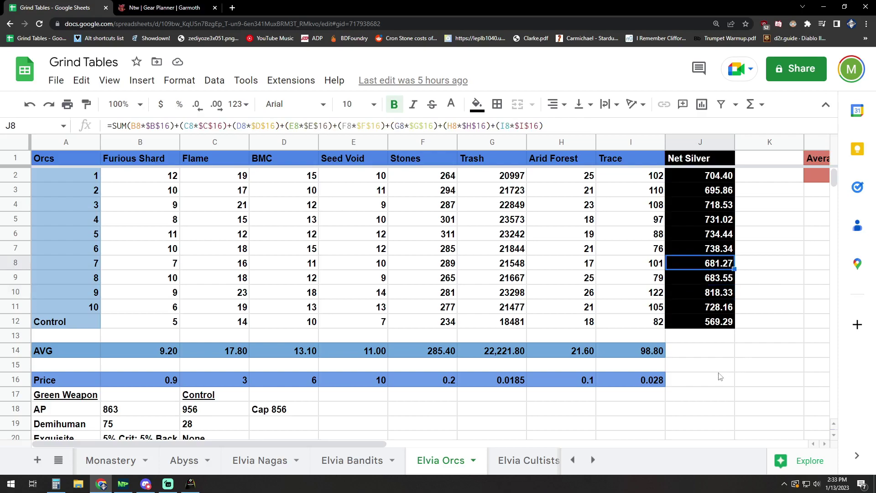
pyautogui.click(713, 325)
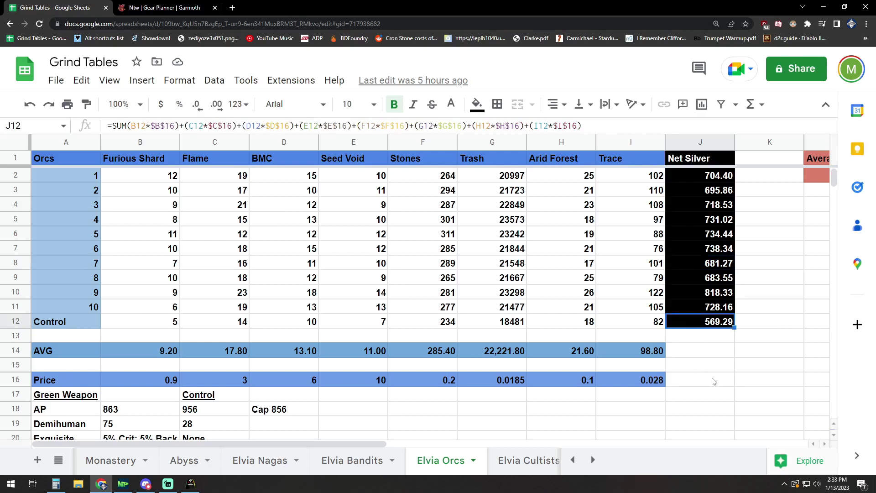
# Step: Switch to the Garmoth gear planner, examine the Orcs Overkill build's main and awakening weapons and build list, and return to Grind Tables
pyautogui.click(173, 8)
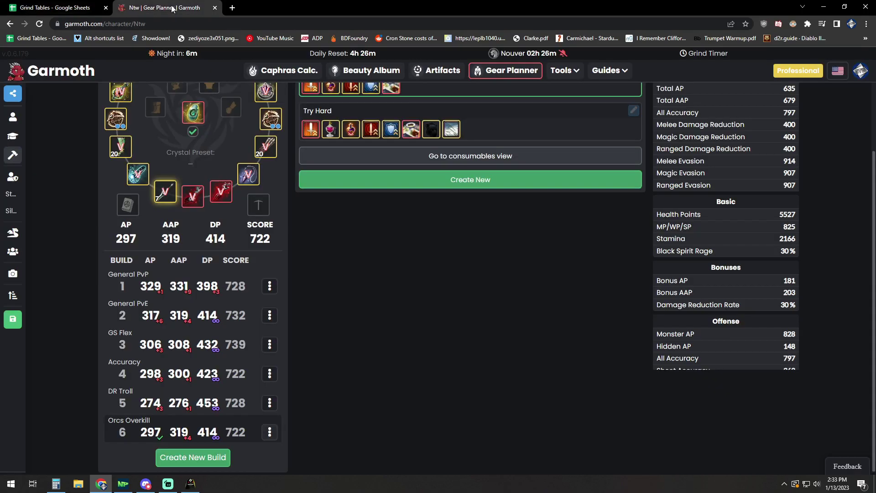
pyautogui.scroll(2, 468, 369)
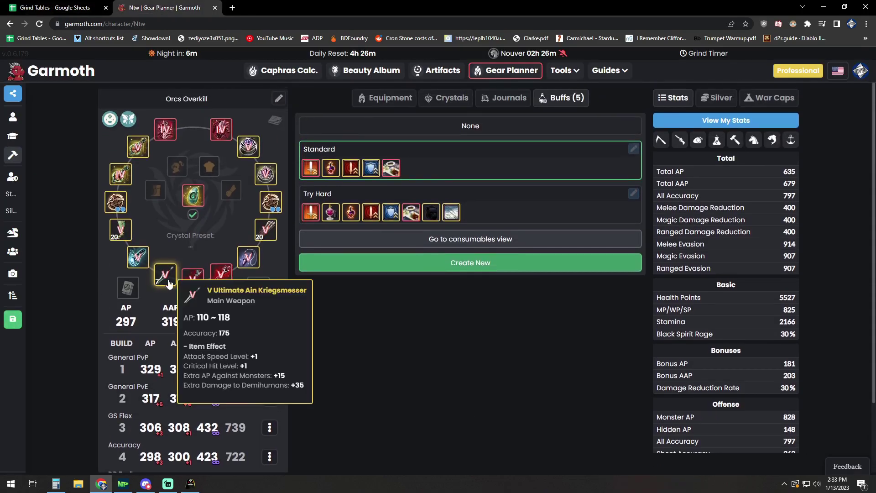
pyautogui.click(193, 278)
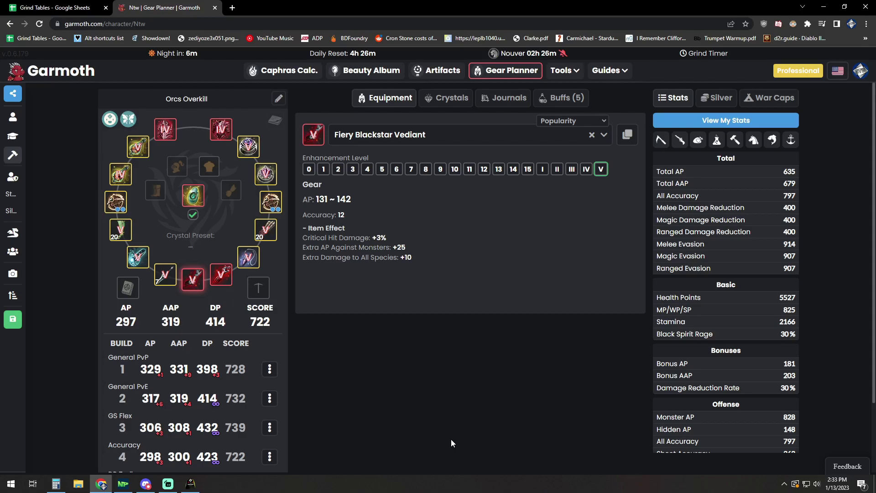
pyautogui.scroll(-2, 441, 429)
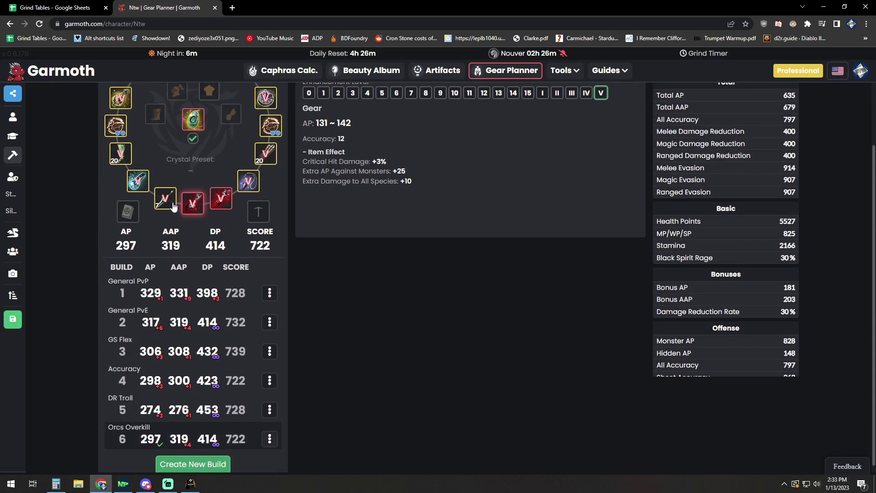
pyautogui.scroll(2, 445, 385)
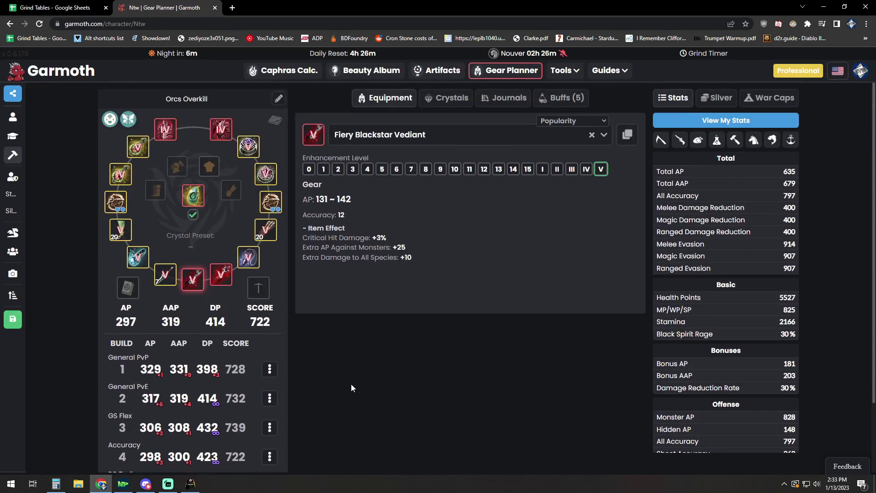
pyautogui.scroll(-2, 368, 354)
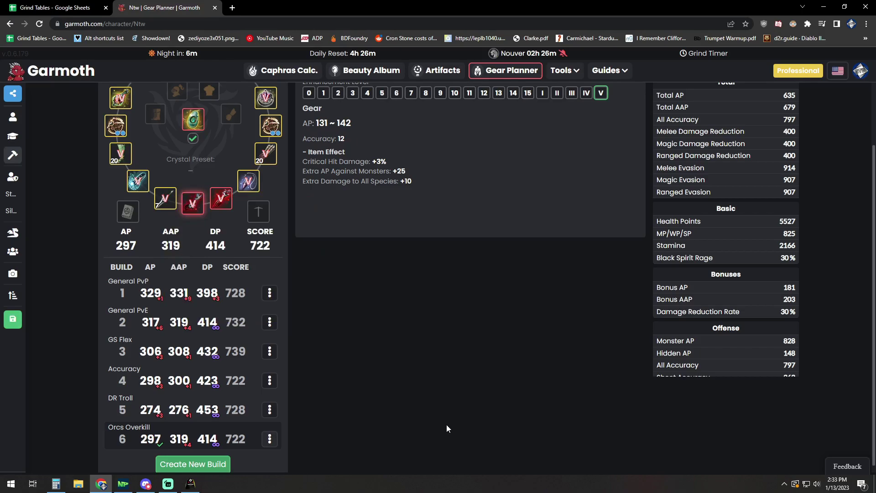
pyautogui.hotkey('ctrl', 'Tab')
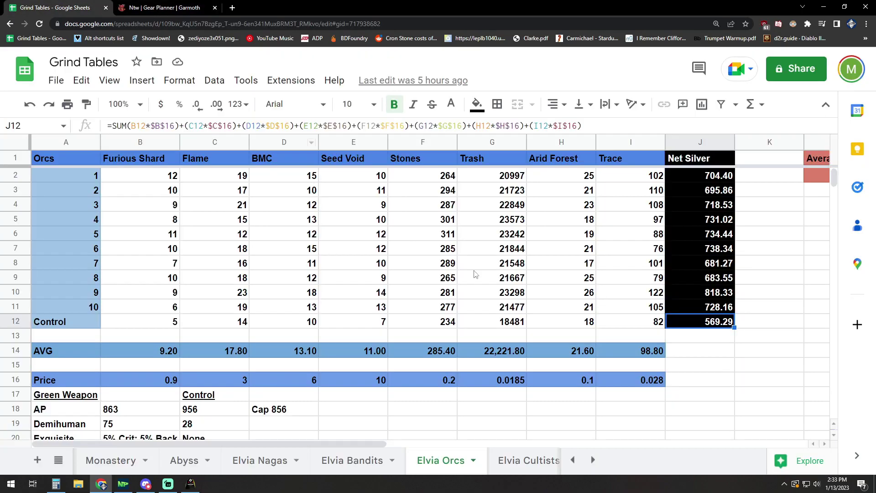
# Step: Examine the Trash counts of Orcs runs 1, 8 and 4 alongside the Trash average and the control run
pyautogui.click(714, 395)
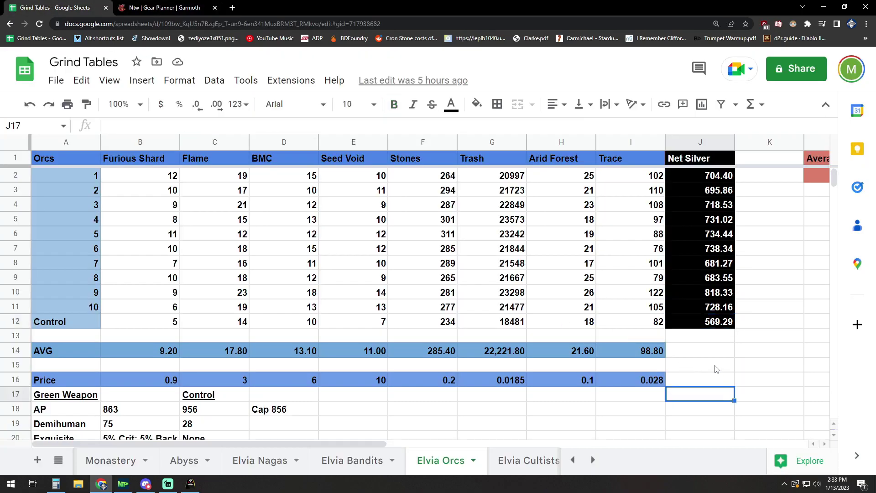
pyautogui.click(716, 369)
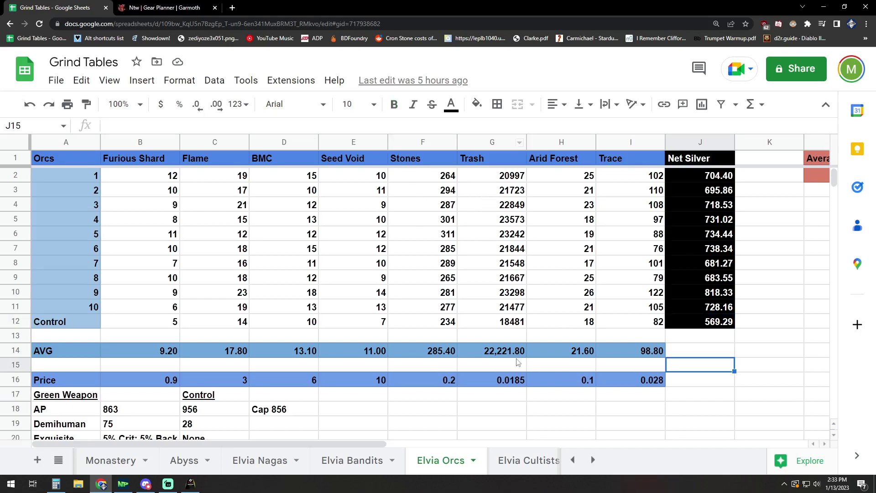
pyautogui.click(504, 180)
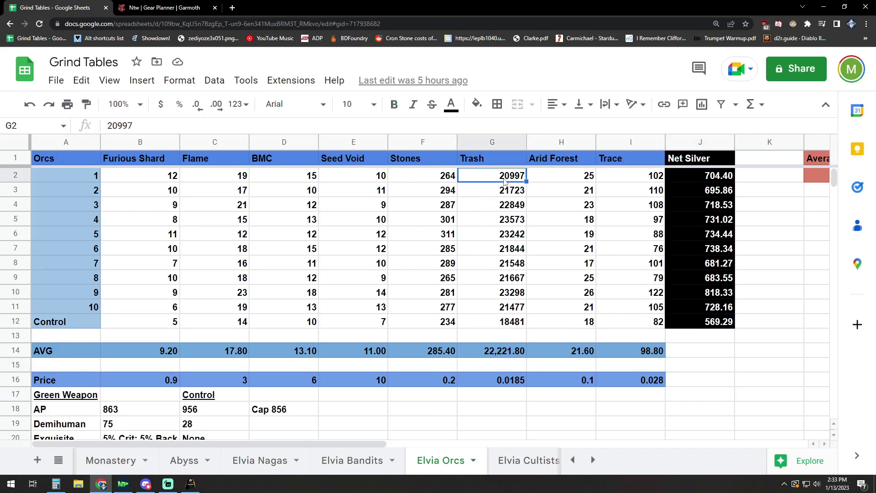
pyautogui.click(494, 279)
pyautogui.click(493, 350)
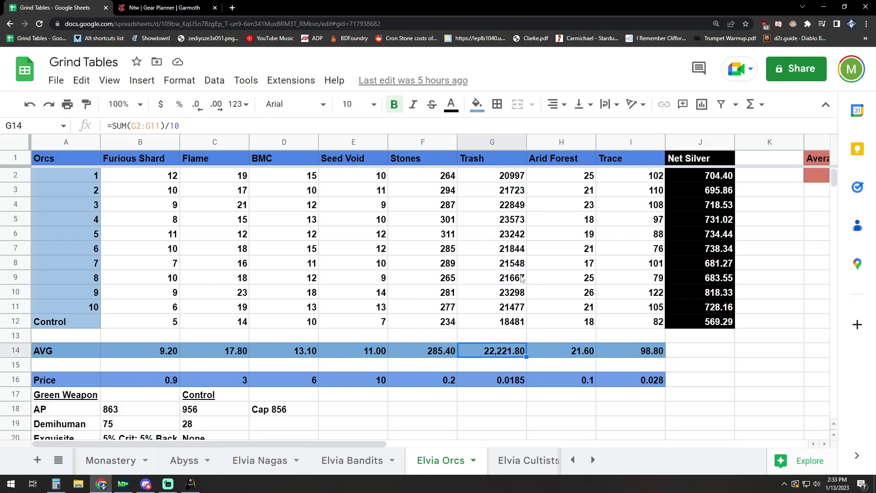
pyautogui.click(500, 324)
pyautogui.click(490, 224)
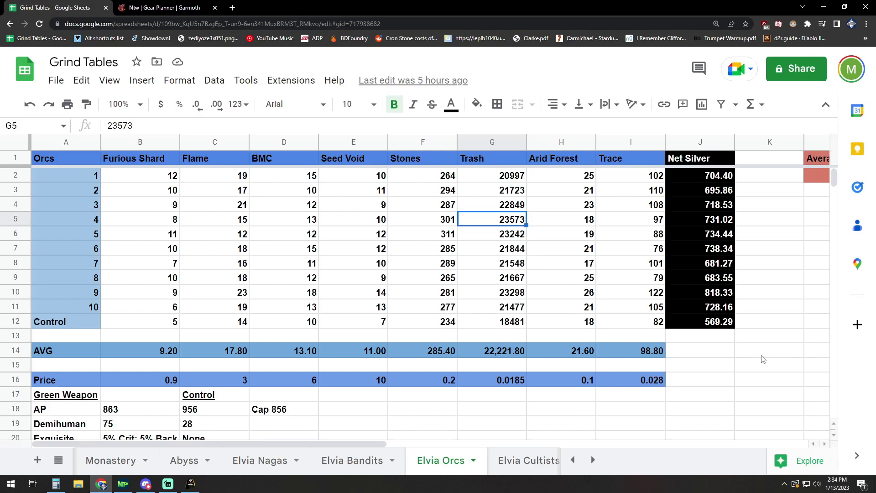
pyautogui.click(705, 355)
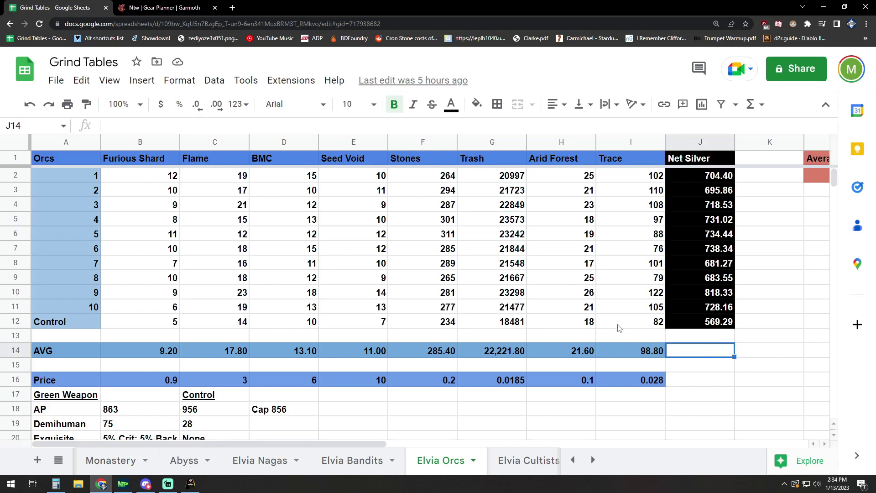
# Step: Review the Trash column from run 1 through the control run, selecting the whole range G2:G12 for comparison
pyautogui.click(490, 336)
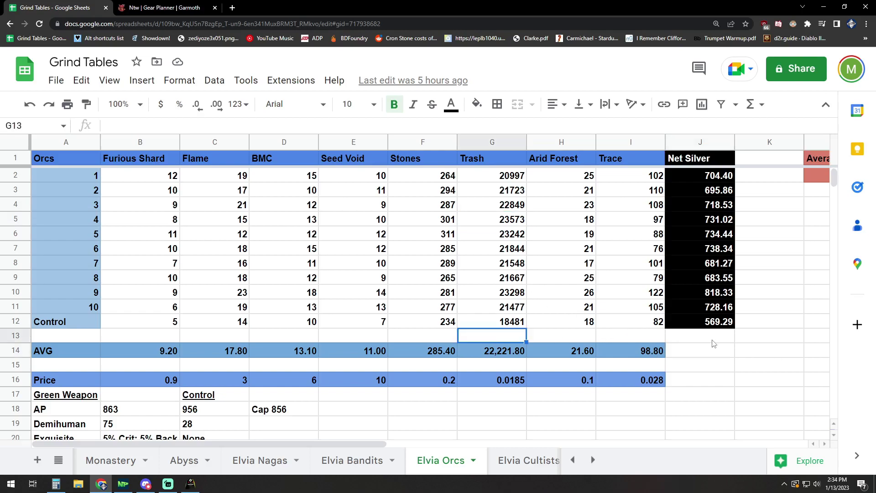
pyautogui.click(706, 339)
pyautogui.moveTo(509, 178)
pyautogui.mouseDown()
pyautogui.moveTo(499, 277)
pyautogui.moveTo(511, 294)
pyautogui.moveTo(494, 220)
pyautogui.moveTo(497, 179)
pyautogui.mouseUp()
pyautogui.click(506, 310)
pyautogui.click(554, 281)
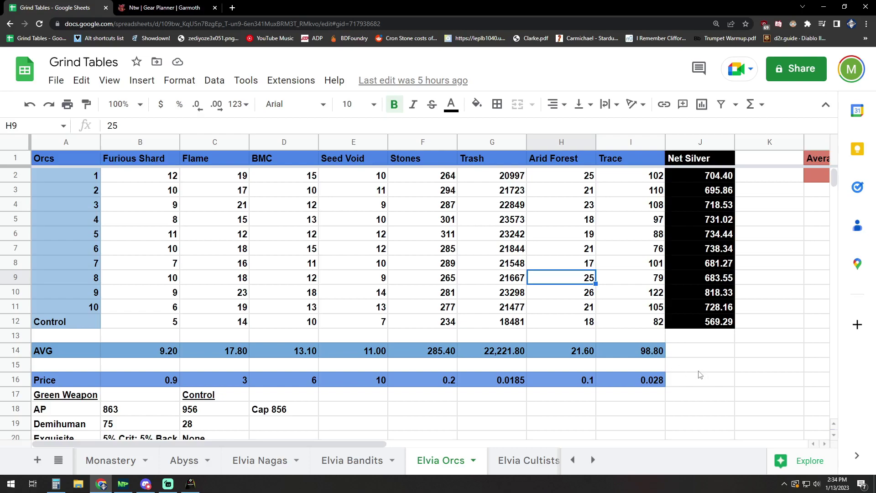
pyautogui.click(724, 370)
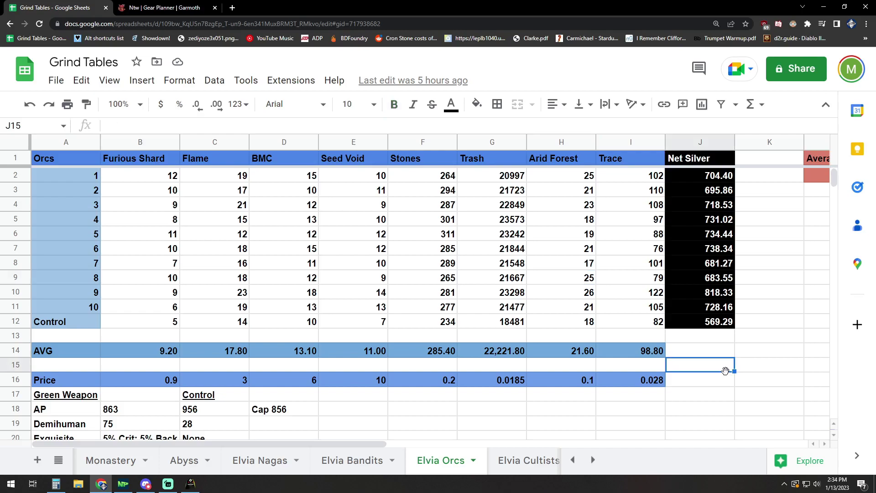
pyautogui.click(714, 384)
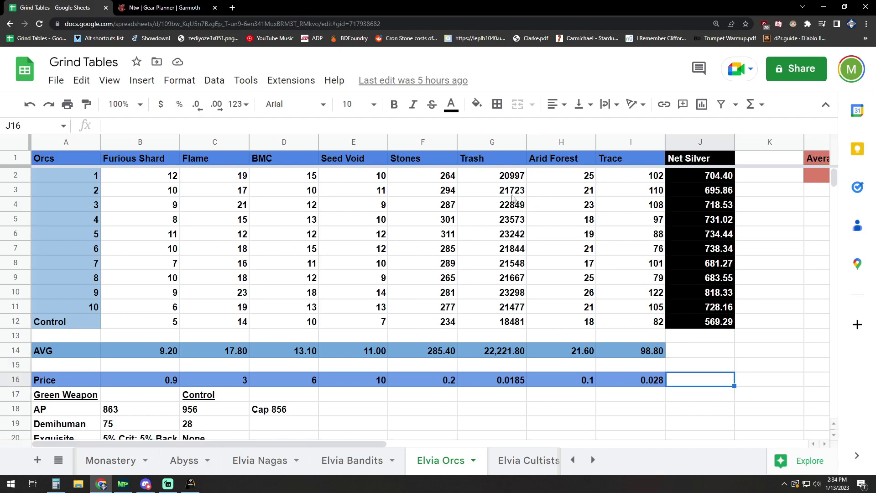
pyautogui.moveTo(503, 178); pyautogui.dragTo(480, 335)
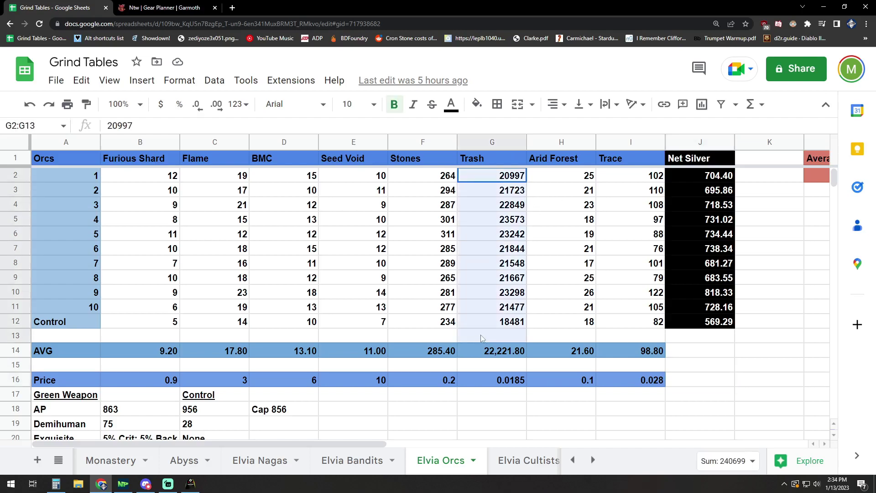
pyautogui.click(691, 369)
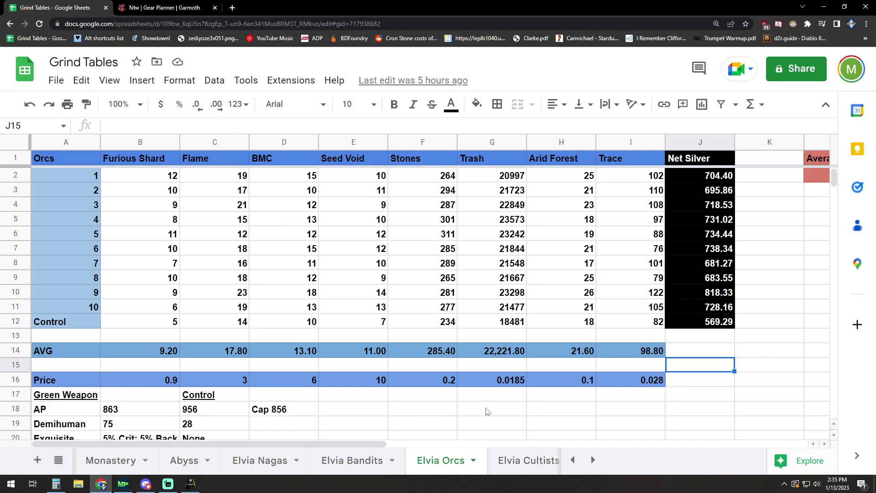
# Step: Check the control run's net silver and compare its Trash count with run 1
pyautogui.click(705, 324)
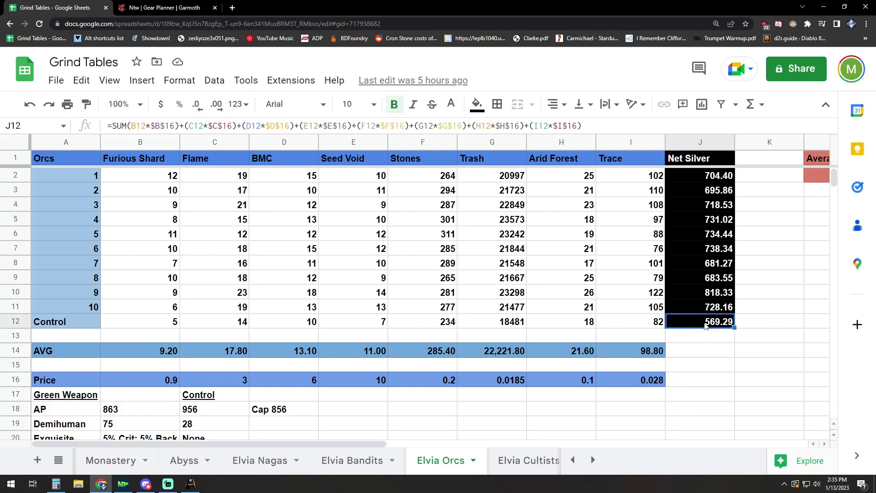
pyautogui.click(505, 323)
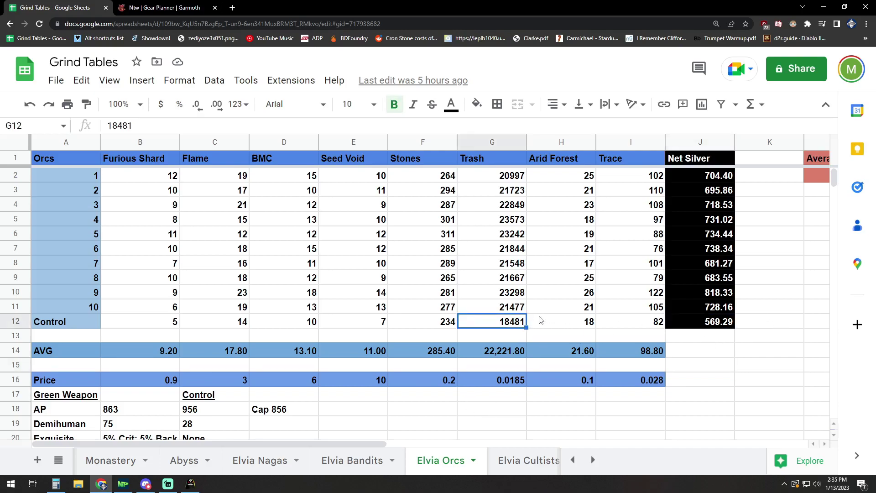
pyautogui.click(514, 181)
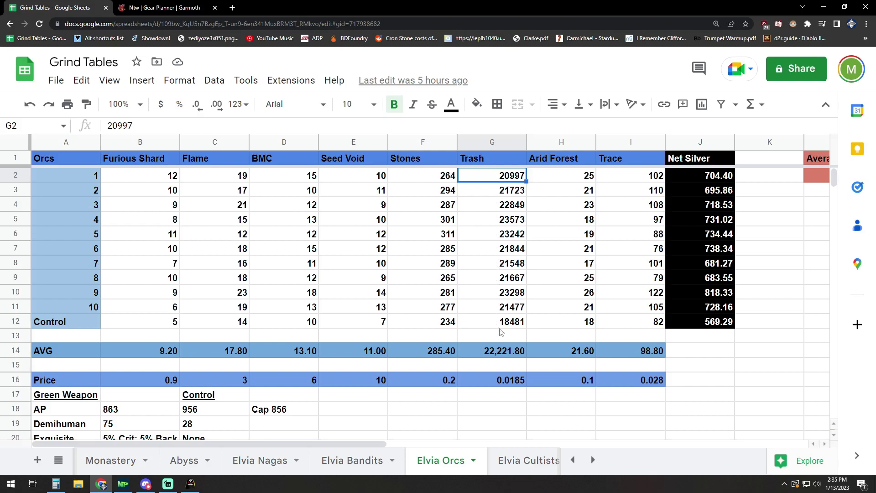
pyautogui.click(482, 326)
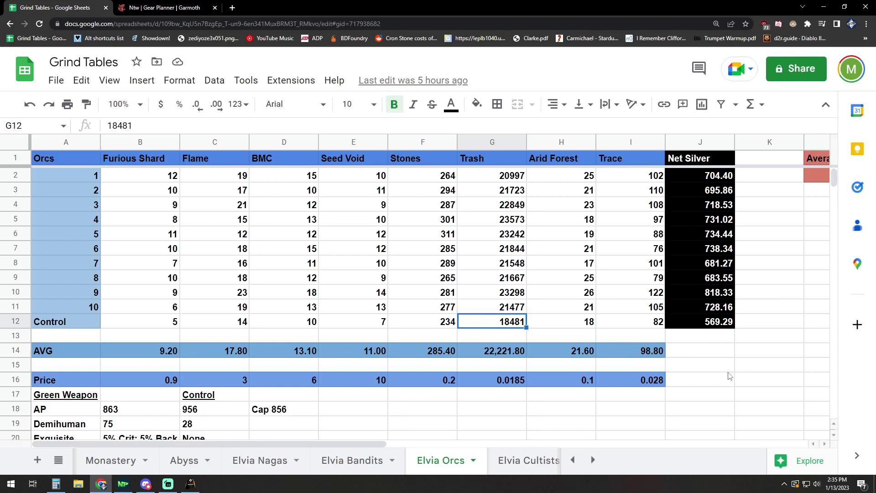
pyautogui.click(672, 360)
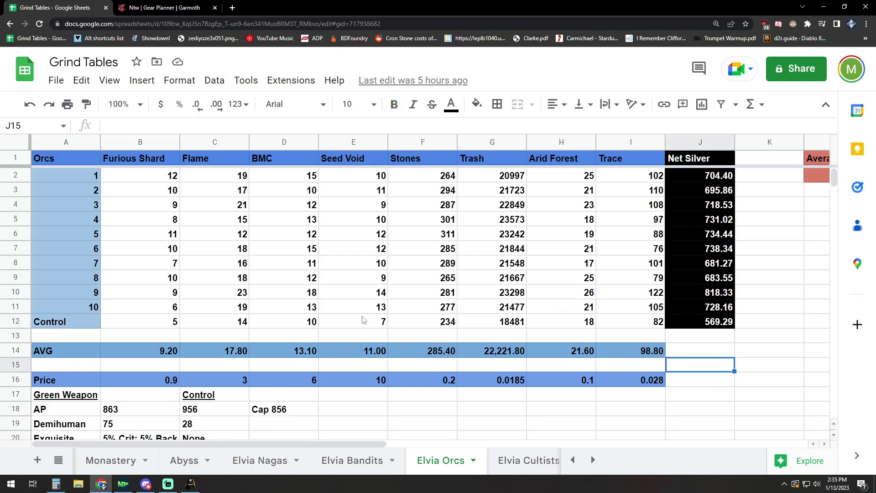
# Step: Examine the control run's Seed Void, BMC and Flame drops, and check the Trash count of run 9
pyautogui.click(348, 327)
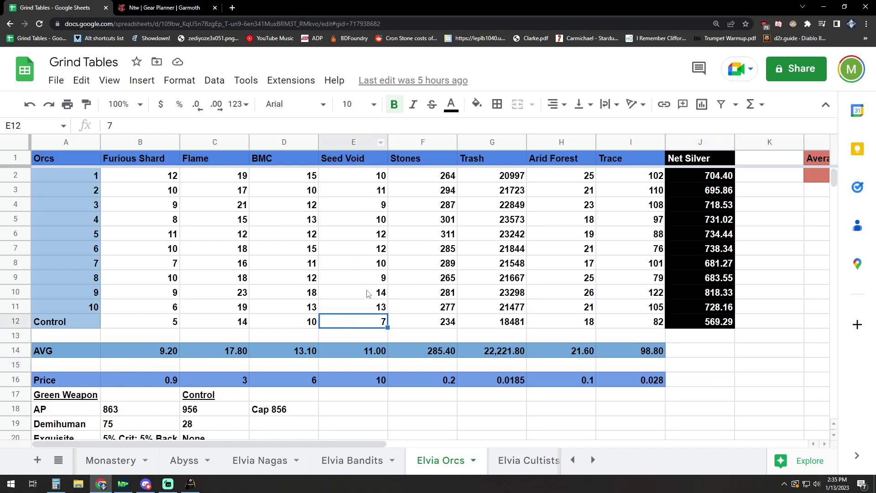
pyautogui.click(491, 247)
pyautogui.click(479, 289)
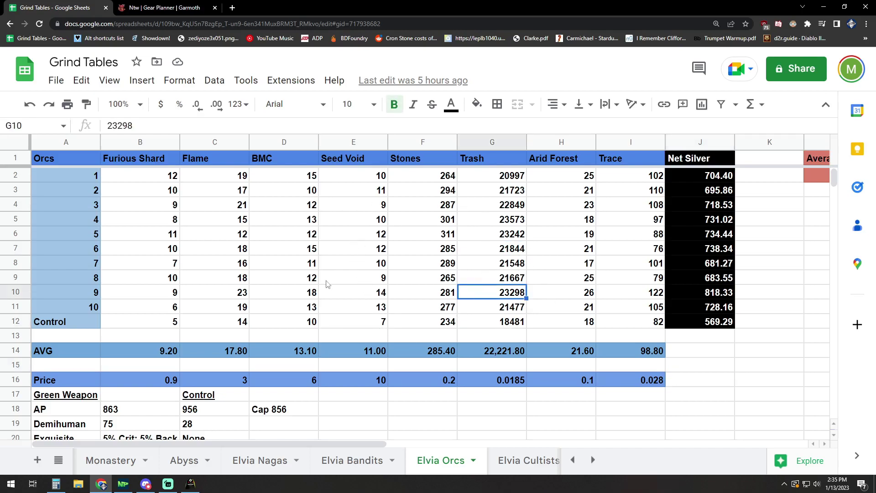
pyautogui.click(247, 324)
pyautogui.click(303, 323)
pyautogui.click(212, 325)
pyautogui.click(160, 313)
pyautogui.click(325, 320)
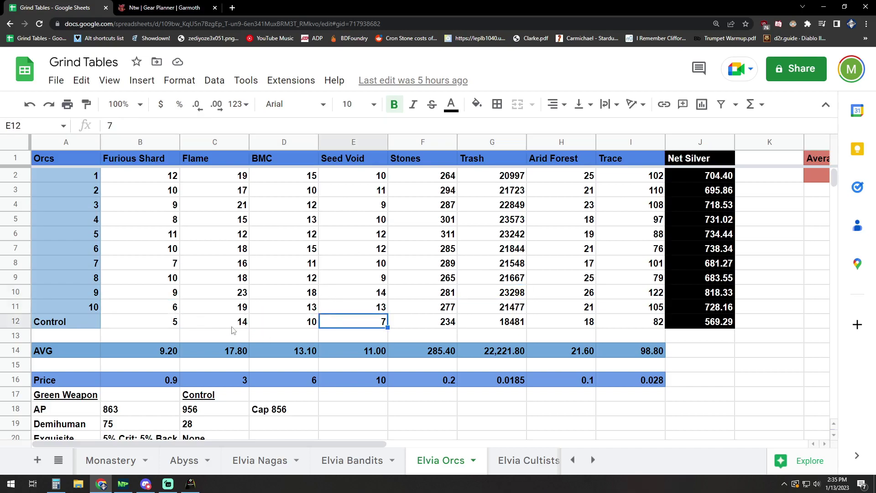
pyautogui.click(216, 326)
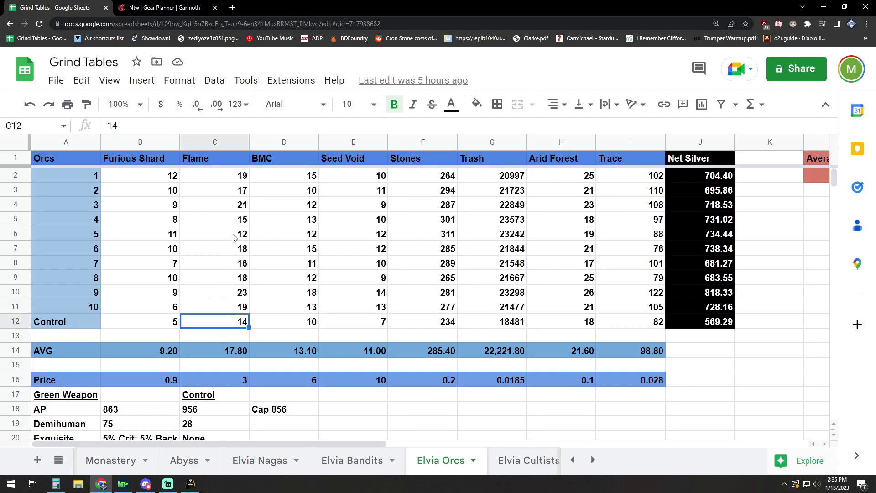
pyautogui.click(710, 409)
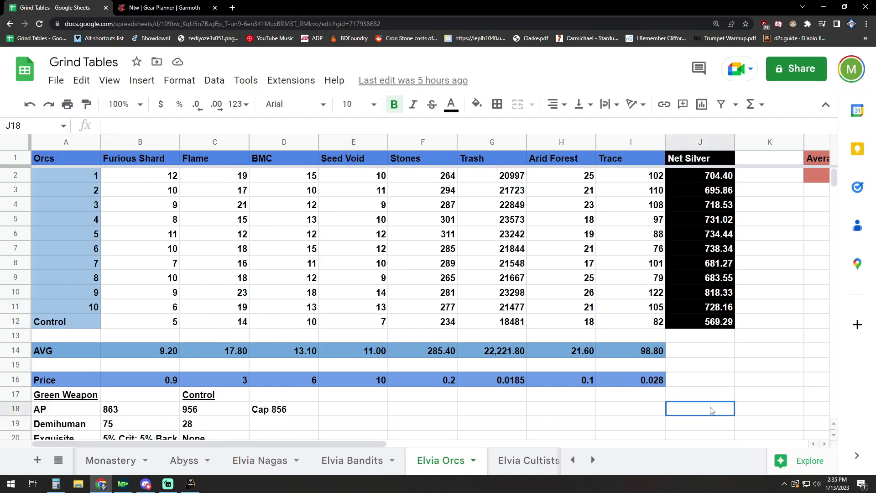
# Step: Compare the control run's net silver with the Trash count and net silver of run 9
pyautogui.click(694, 325)
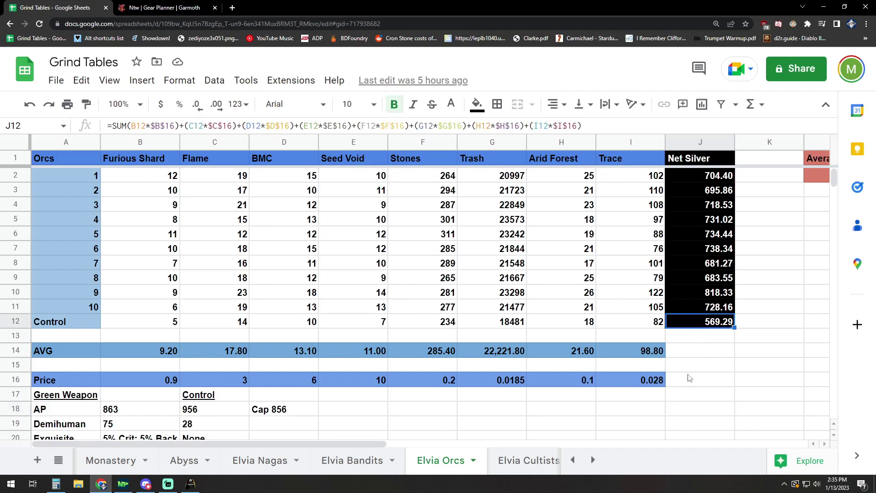
pyautogui.moveTo(338, 440); pyautogui.dragTo(315, 440)
pyautogui.click(520, 293)
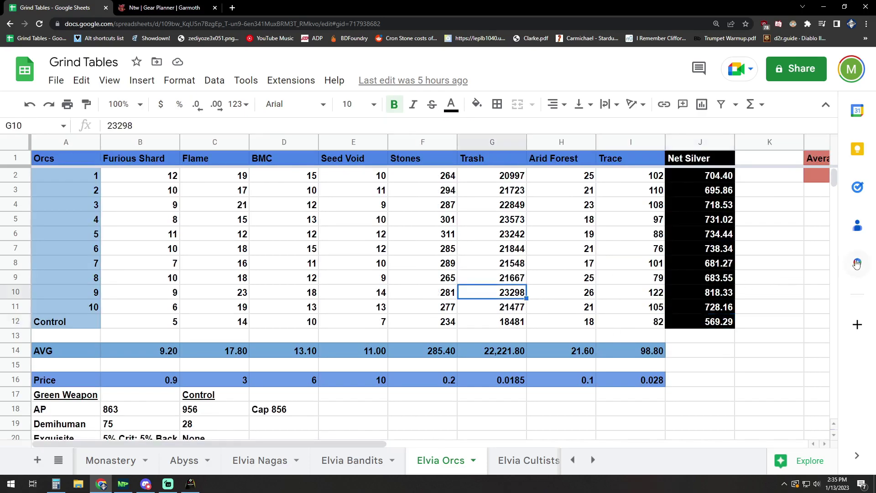
pyautogui.click(721, 291)
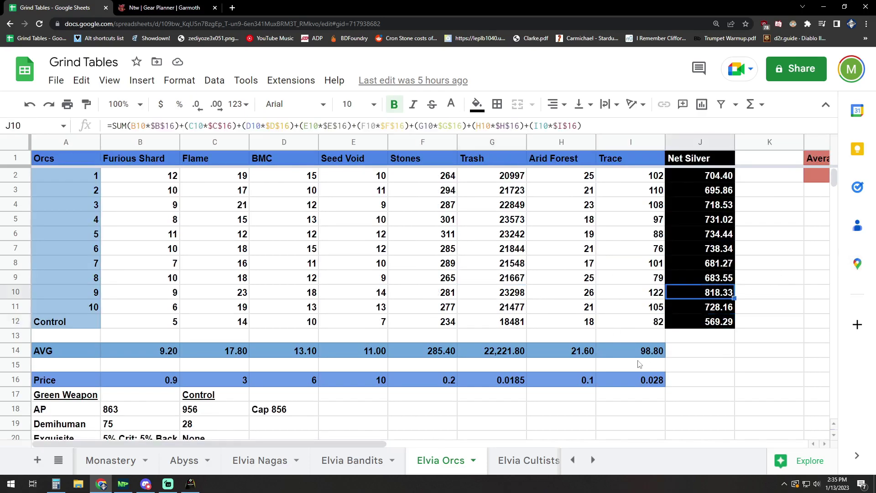
pyautogui.click(722, 381)
# Step: Examine the Green Weapon setup's AP and AP cap, Demihuman damage, Exquisite, Giant's and Crit Cups entries below the price row
pyautogui.scroll(-3, 547, 338)
pyautogui.scroll(2, 379, 319)
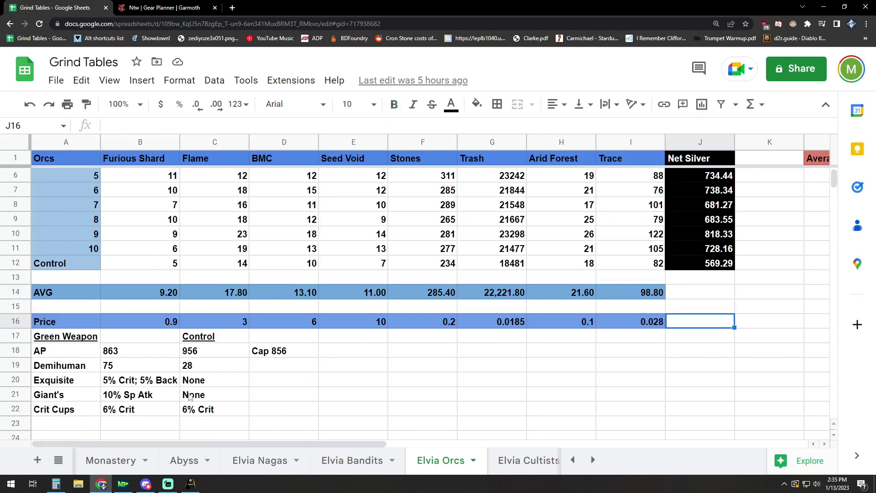
pyautogui.click(126, 352)
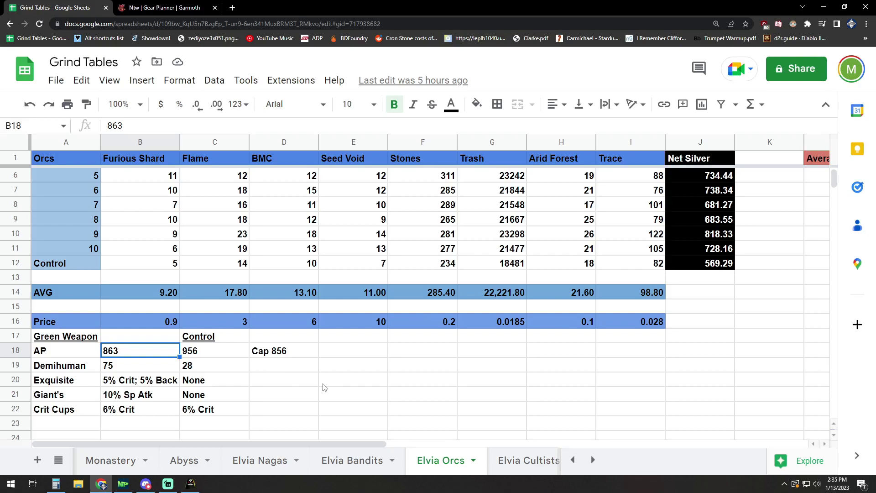
pyautogui.click(286, 353)
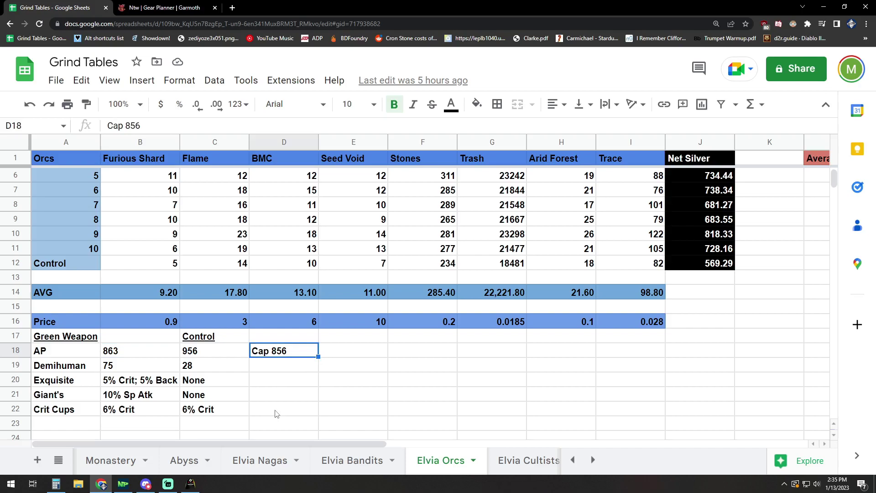
pyautogui.click(158, 366)
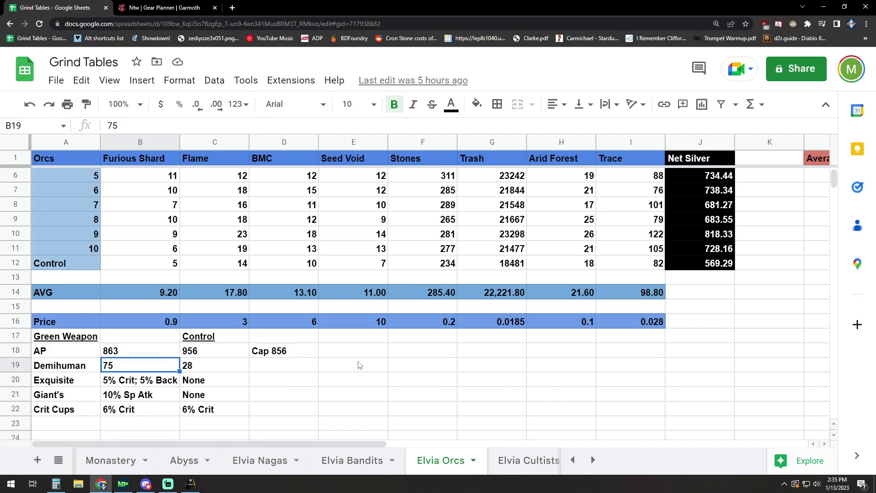
pyautogui.click(133, 381)
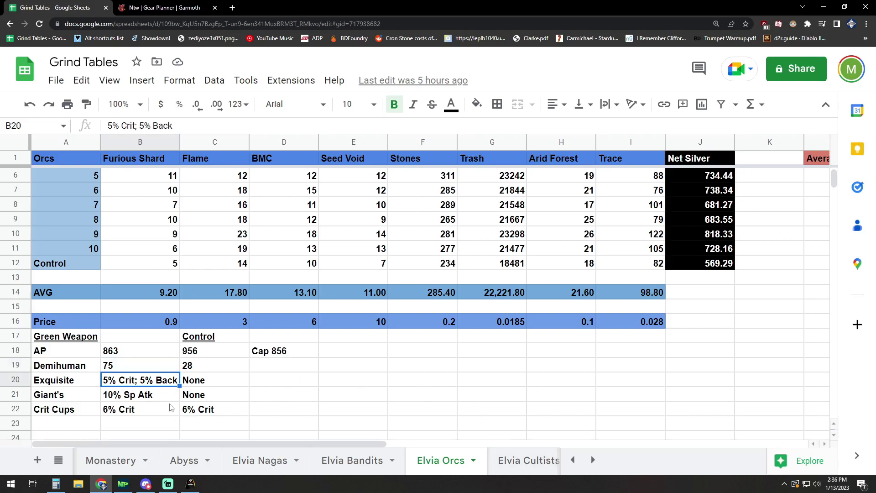
pyautogui.click(133, 396)
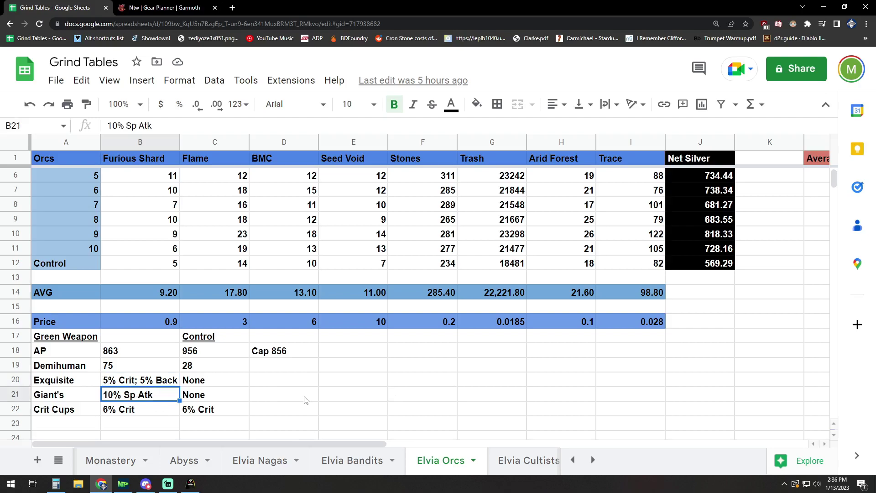
pyautogui.click(138, 413)
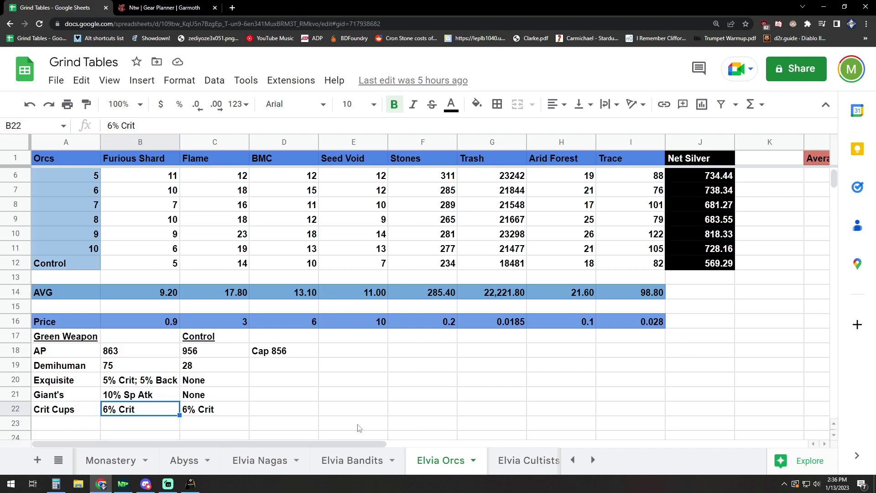
pyautogui.click(279, 397)
# Step: Examine the Control setup's AP, Exquisite and Demihuman entries beside the Green Weapon setup
pyautogui.click(222, 354)
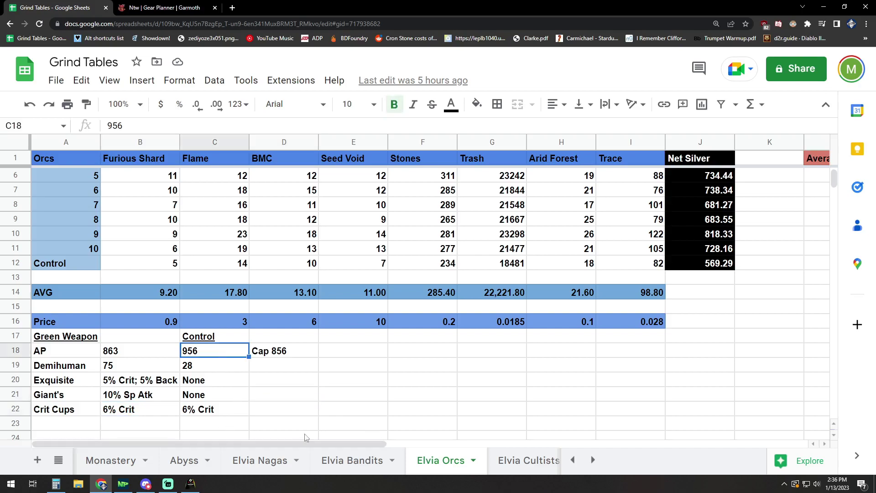
pyautogui.click(286, 410)
pyautogui.click(242, 385)
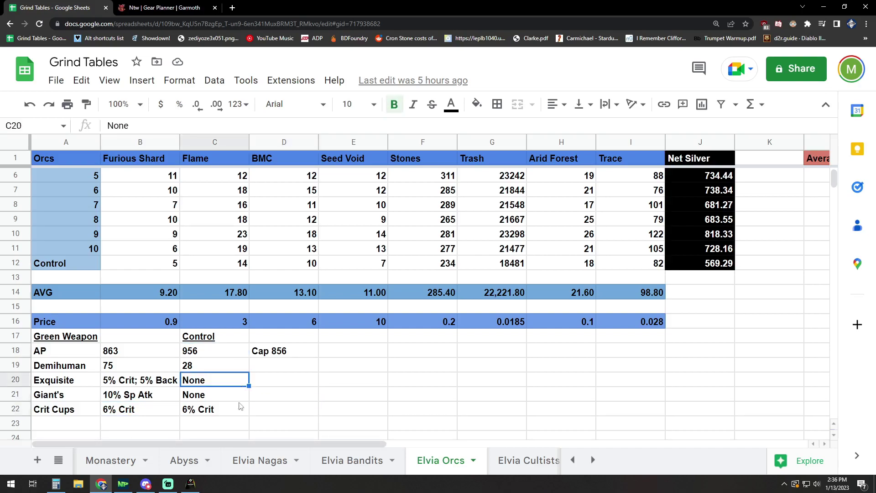
pyautogui.click(224, 370)
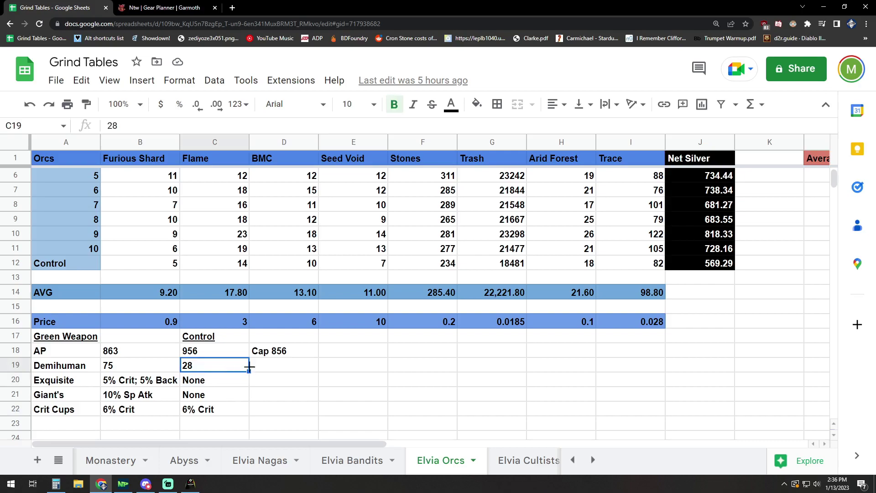
# Step: Examine the Control setup's AP against the AP cap, plus its Exquisite, Giant's and Crit Cups entries
pyautogui.click(221, 358)
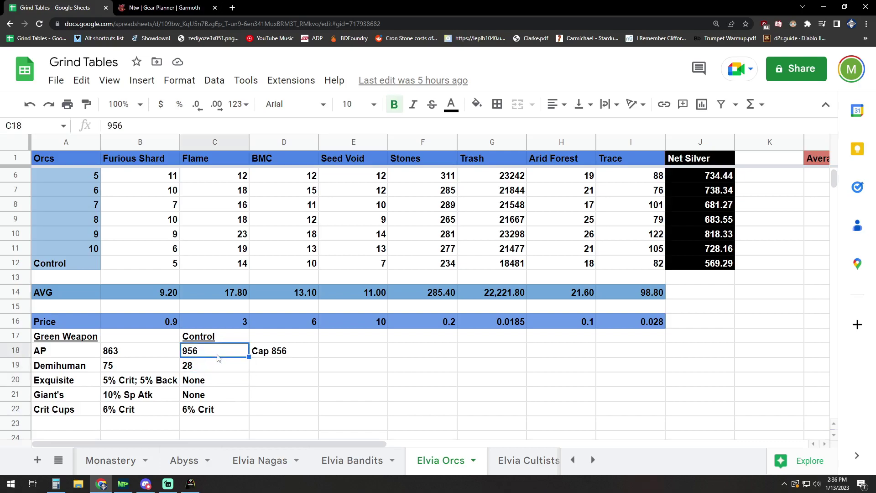
pyautogui.click(298, 354)
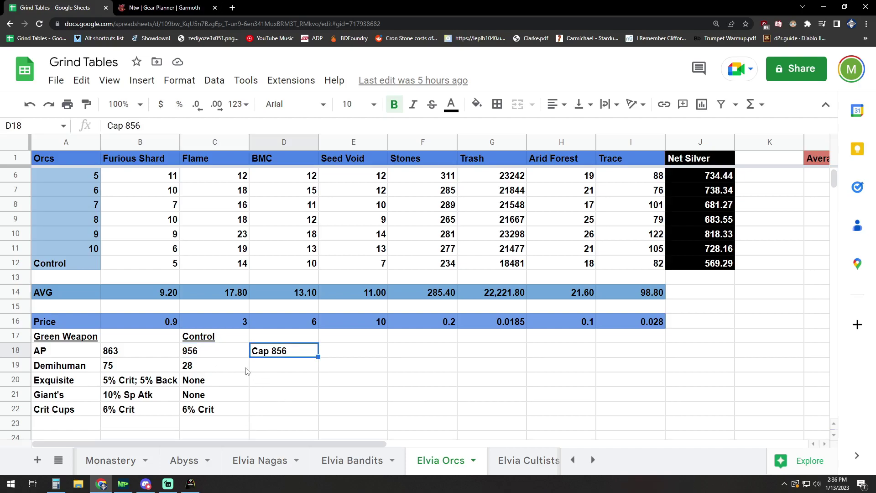
pyautogui.click(217, 352)
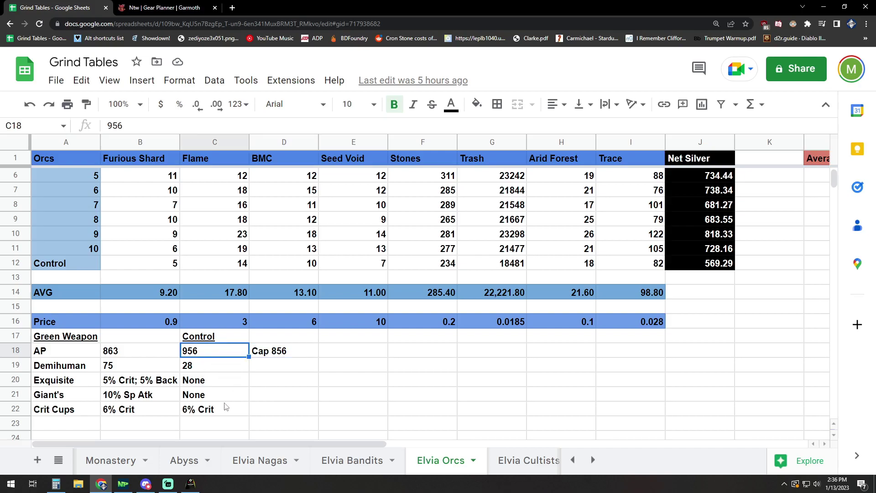
pyautogui.click(218, 386)
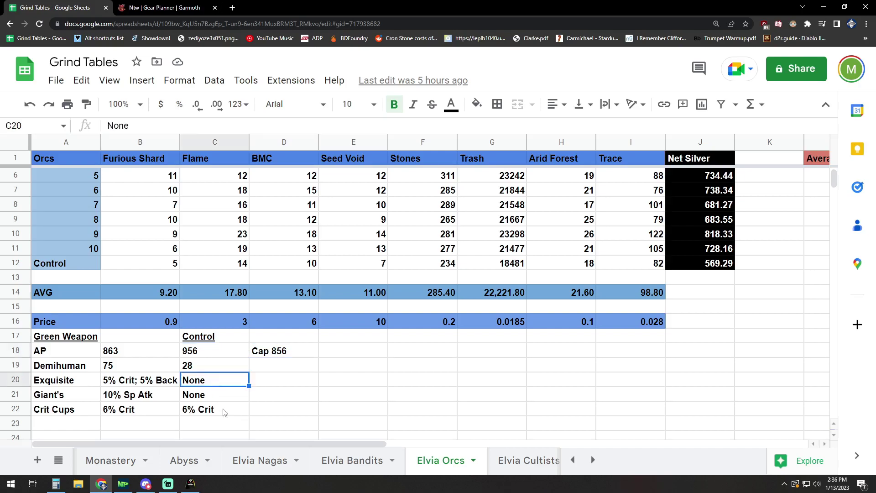
pyautogui.click(210, 398)
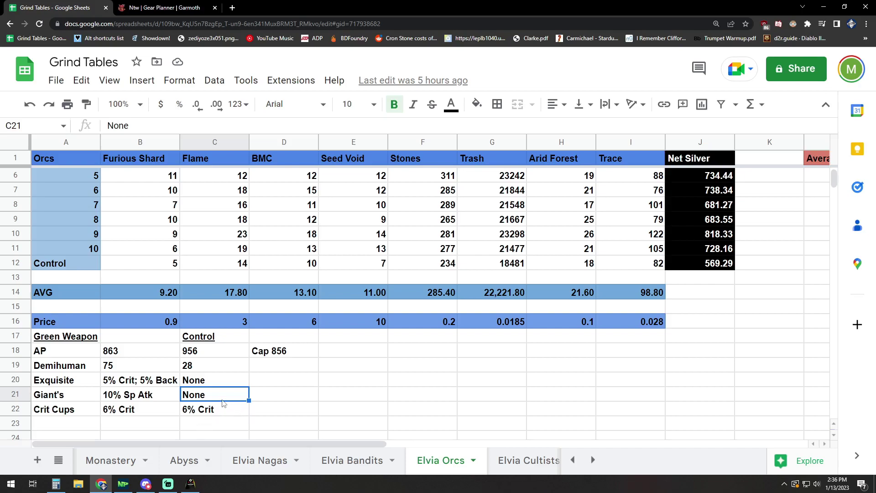
pyautogui.click(212, 412)
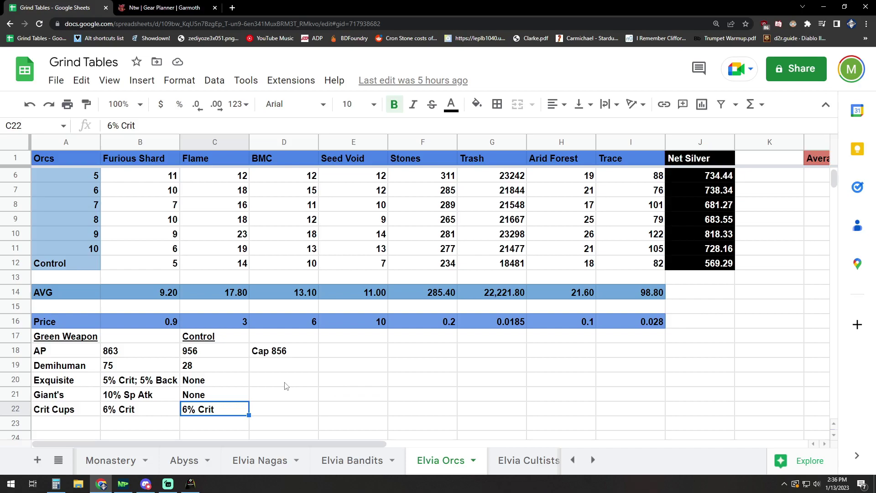
pyautogui.click(295, 409)
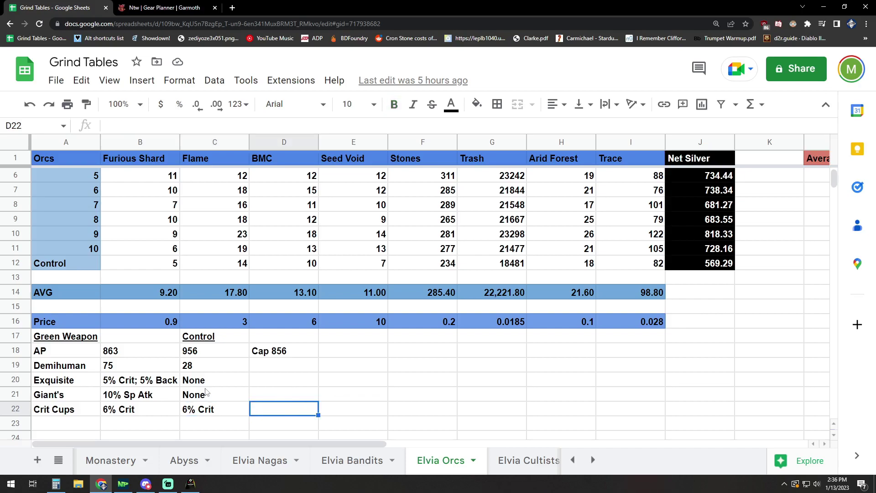
# Step: Recheck the Giant's and Crit Cups entries, and compare the net silver of run 10 and the control run
pyautogui.click(206, 391)
pyautogui.click(151, 408)
pyautogui.click(283, 394)
pyautogui.click(718, 251)
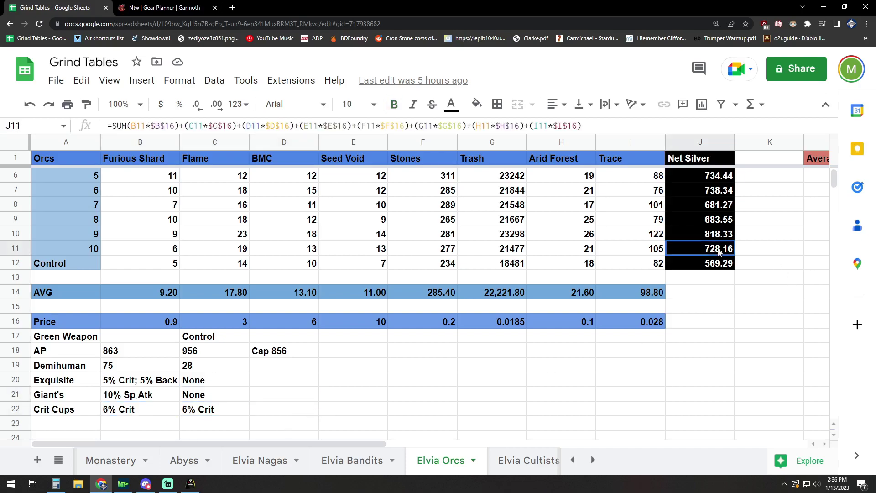
pyautogui.click(701, 266)
# Step: Compare the Demihuman damage of the Control and Green Weapon setups
pyautogui.click(233, 366)
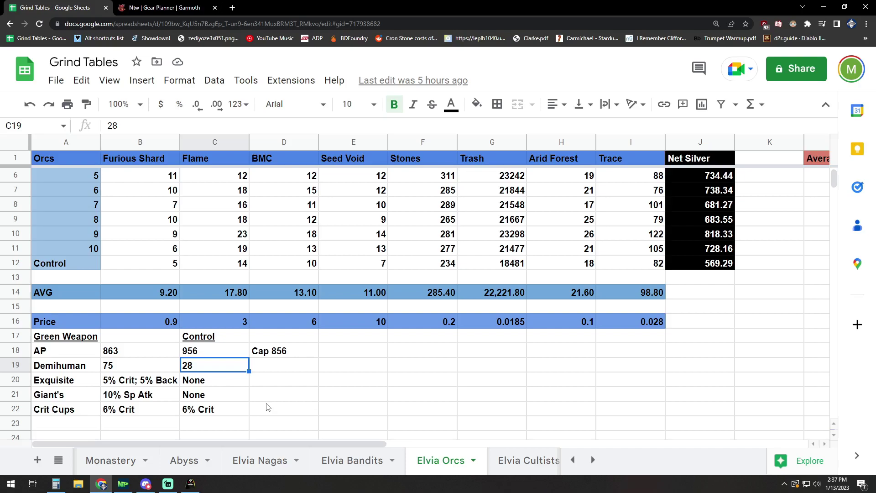
pyautogui.click(128, 370)
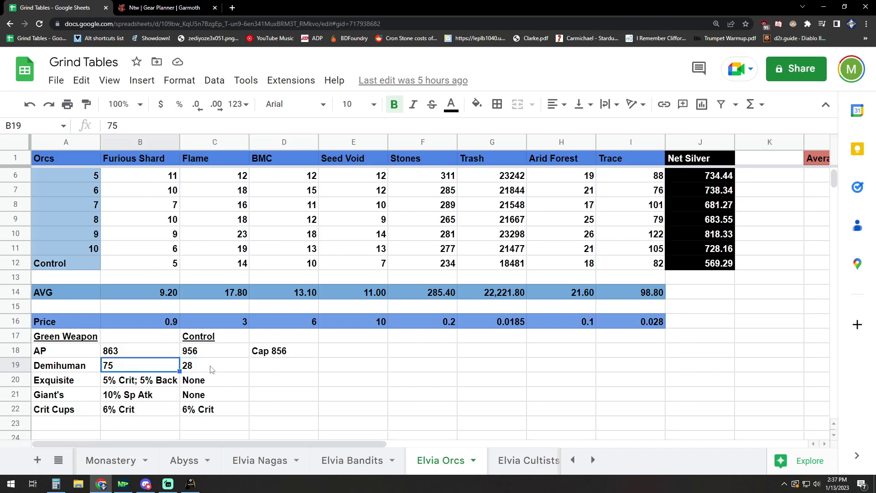
pyautogui.click(213, 369)
pyautogui.click(138, 371)
pyautogui.click(195, 367)
pyautogui.click(137, 370)
pyautogui.click(186, 369)
pyautogui.click(196, 354)
pyautogui.click(195, 366)
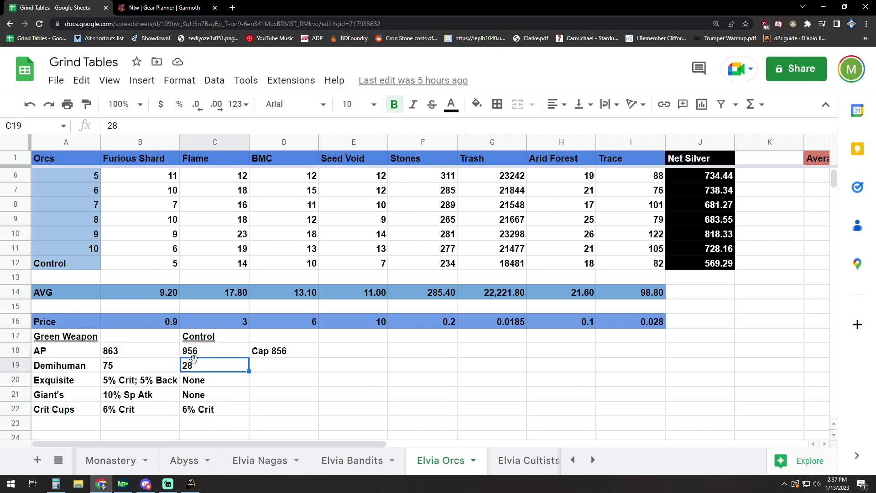
# Step: Review the Control setup's AP, Demihuman, Exquisite and Giant's entries in order
pyautogui.click(140, 362)
pyautogui.click(215, 352)
pyautogui.click(212, 367)
pyautogui.click(216, 382)
pyautogui.click(220, 397)
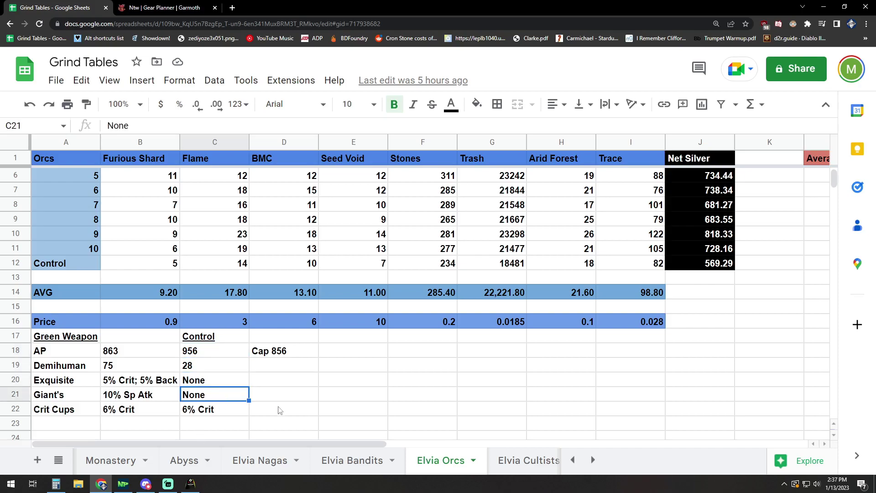
# Step: Compare the two setups' AP values, and check the Green Weapon setup's Demihuman damage
pyautogui.click(196, 350)
pyautogui.click(166, 351)
pyautogui.press('Right')
pyautogui.click(164, 367)
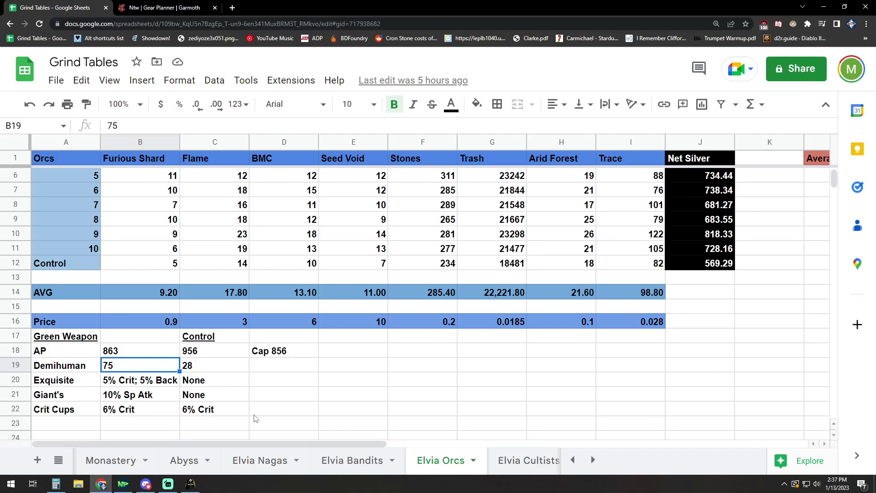
pyautogui.click(316, 381)
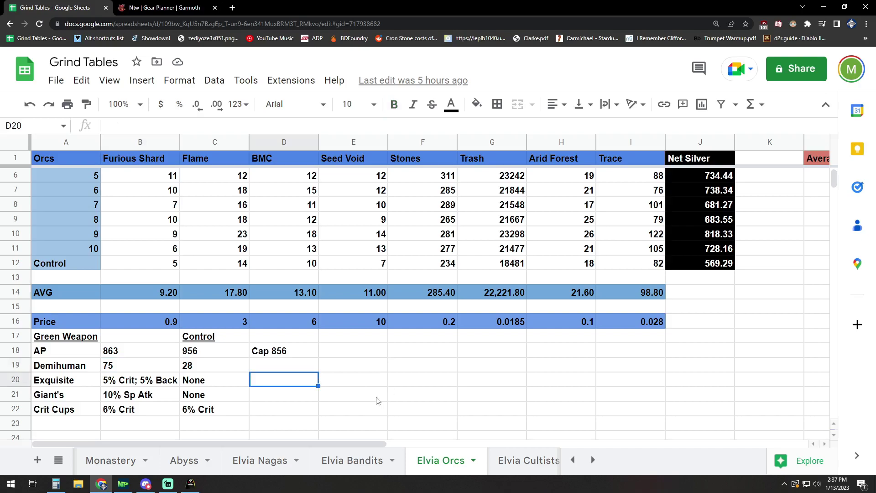
pyautogui.scroll(1, 379, 401)
pyautogui.scroll(-1, 429, 399)
pyautogui.click(471, 395)
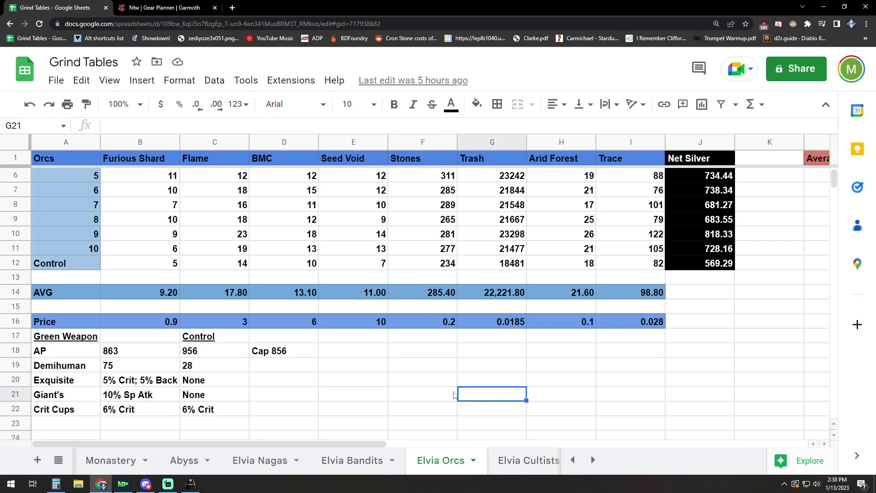
pyautogui.scroll(1, 451, 395)
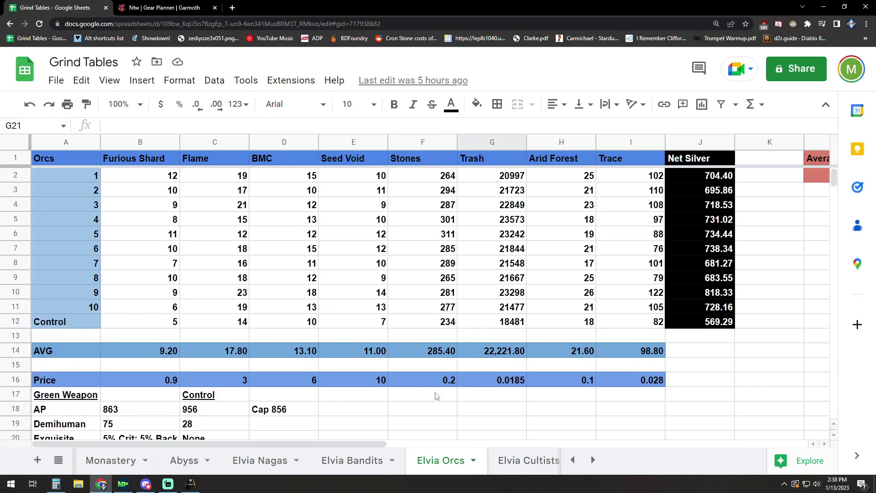
pyautogui.scroll(-3, 437, 396)
pyautogui.scroll(2, 319, 388)
pyautogui.click(146, 354)
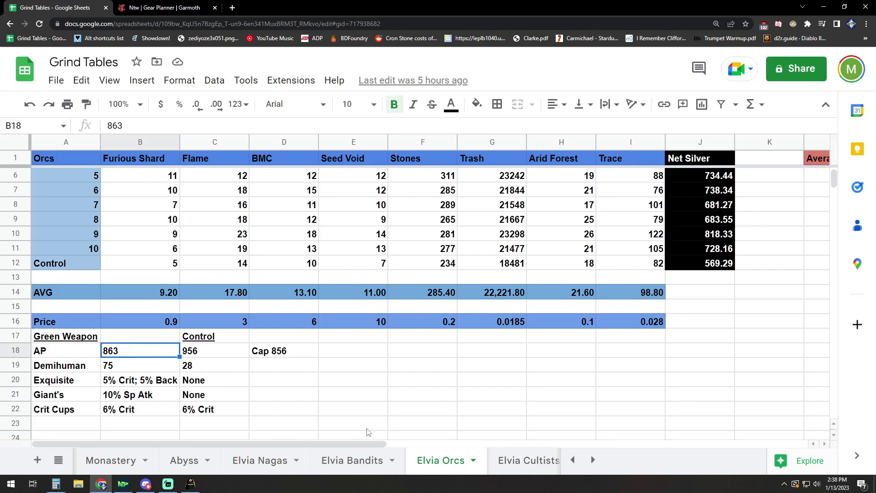
pyautogui.click(358, 414)
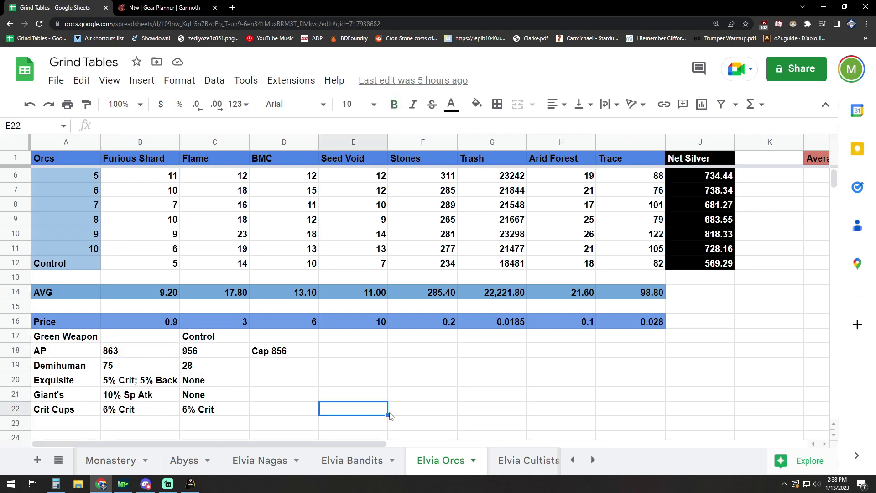
pyautogui.scroll(2, 401, 419)
pyautogui.click(413, 412)
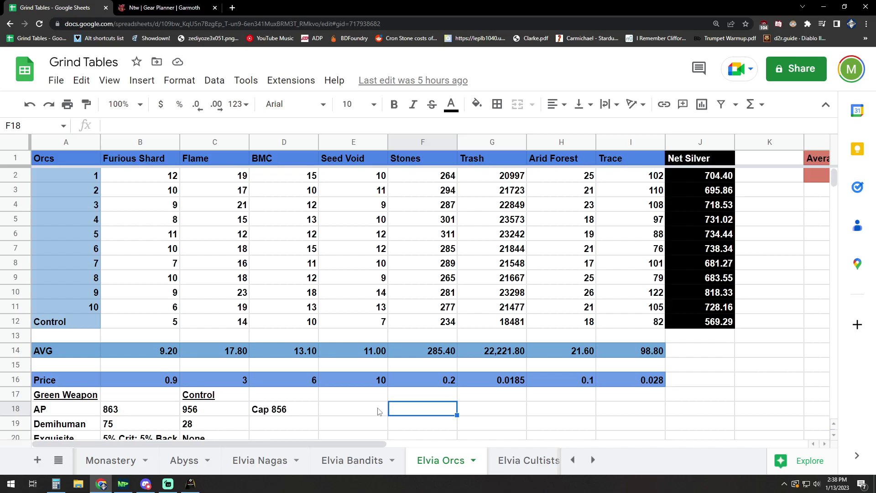
# Step: Check the net silver of run 9 in the Elvia Orcs table
pyautogui.scroll(-3, 378, 411)
pyautogui.scroll(3, 375, 397)
pyautogui.click(714, 235)
pyautogui.click(714, 293)
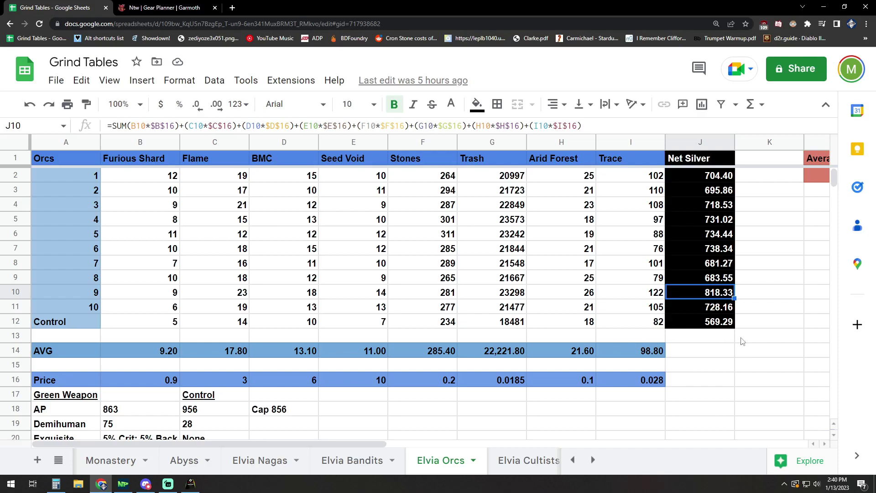
pyautogui.click(705, 351)
pyautogui.click(512, 413)
pyautogui.click(586, 426)
pyautogui.click(519, 400)
pyautogui.click(576, 396)
pyautogui.click(504, 412)
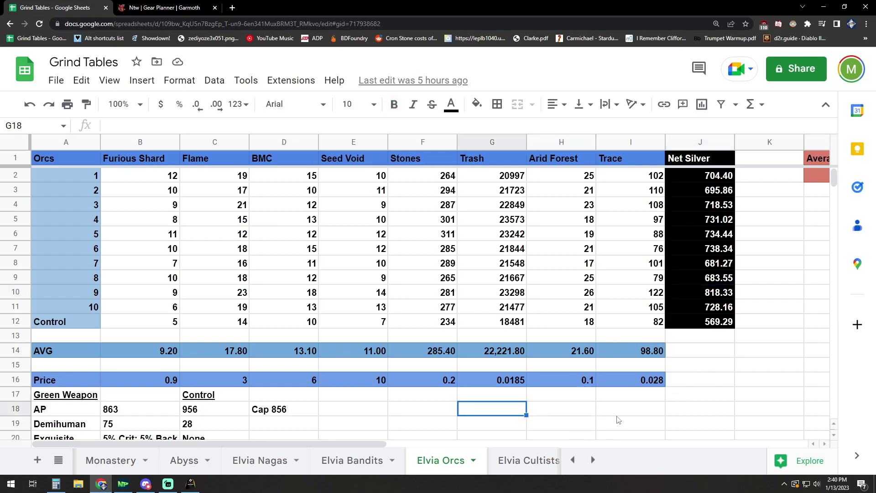
pyautogui.click(626, 412)
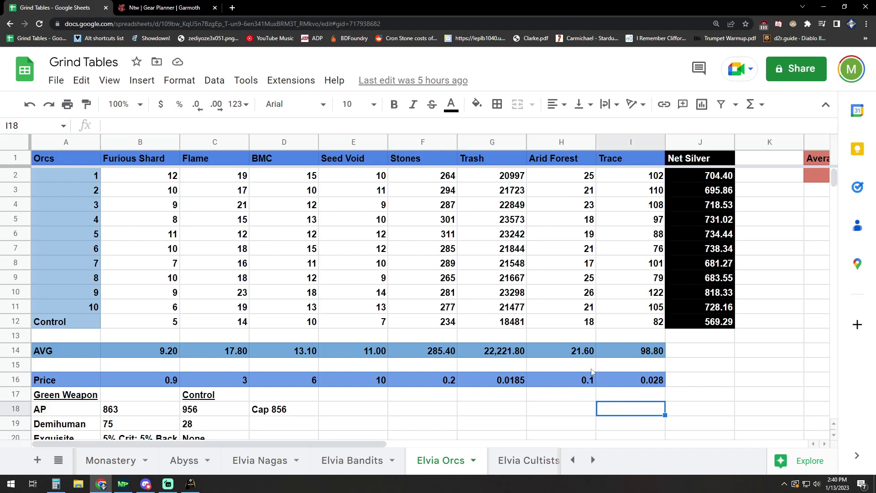
pyautogui.click(583, 400)
pyautogui.click(517, 413)
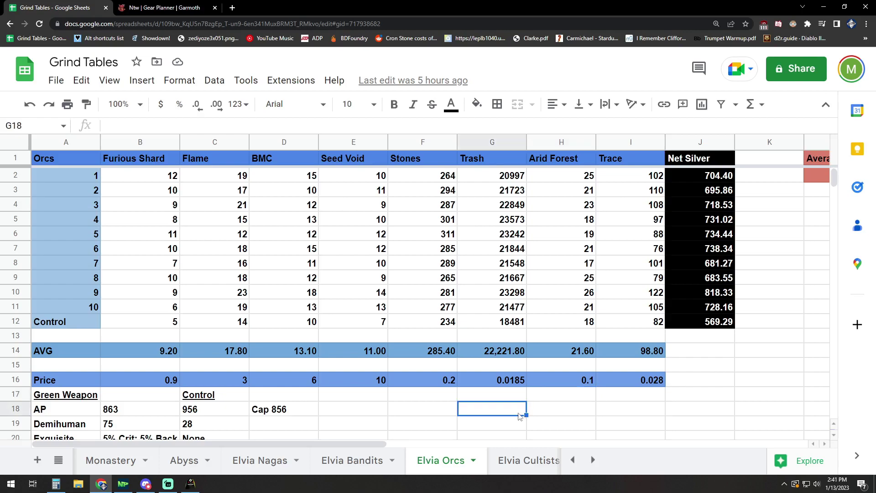
pyautogui.click(560, 425)
pyautogui.click(557, 400)
pyautogui.click(517, 413)
pyautogui.moveTo(642, 404); pyautogui.dragTo(639, 399)
pyautogui.click(521, 428)
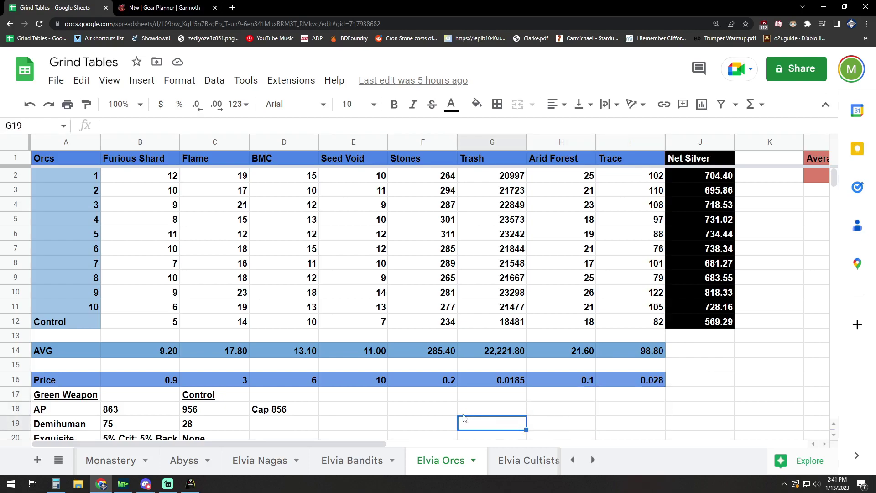